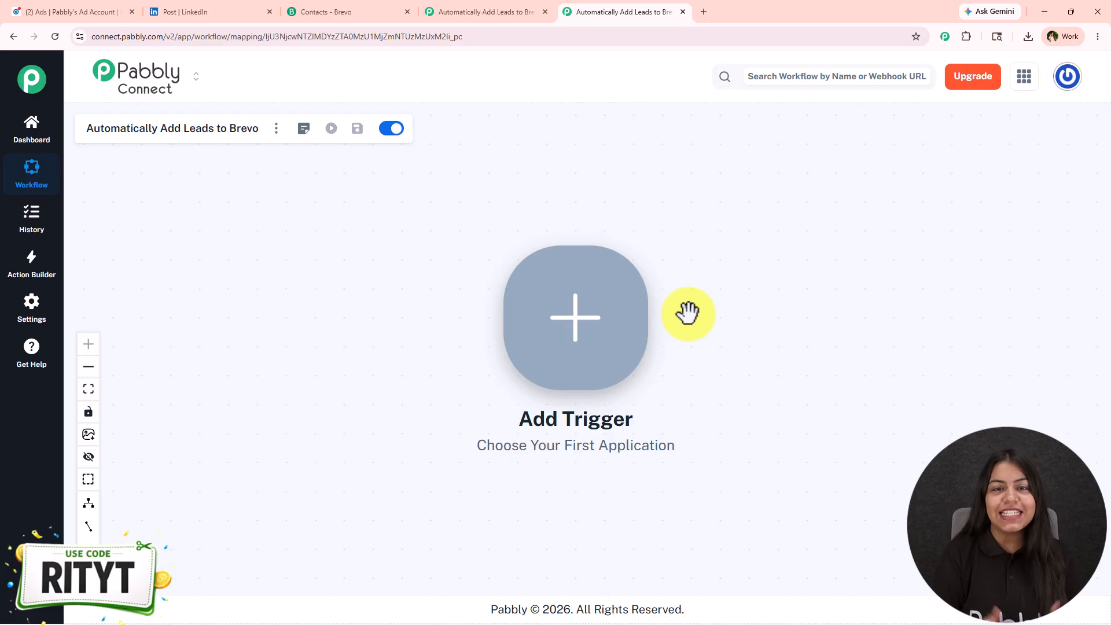
Open a new Chrome tab for the Pabbly Connect website.
{"action": "left_click", "coordinate": [707, 2]}
Load pabbly.com/connect, dismiss its offer popup, and return to the 'Automatically Add Leads to Brevo' workflow.
{"action": "type", "text": "pabbly.com/connect"}
{"action": "key", "text": "Return"}
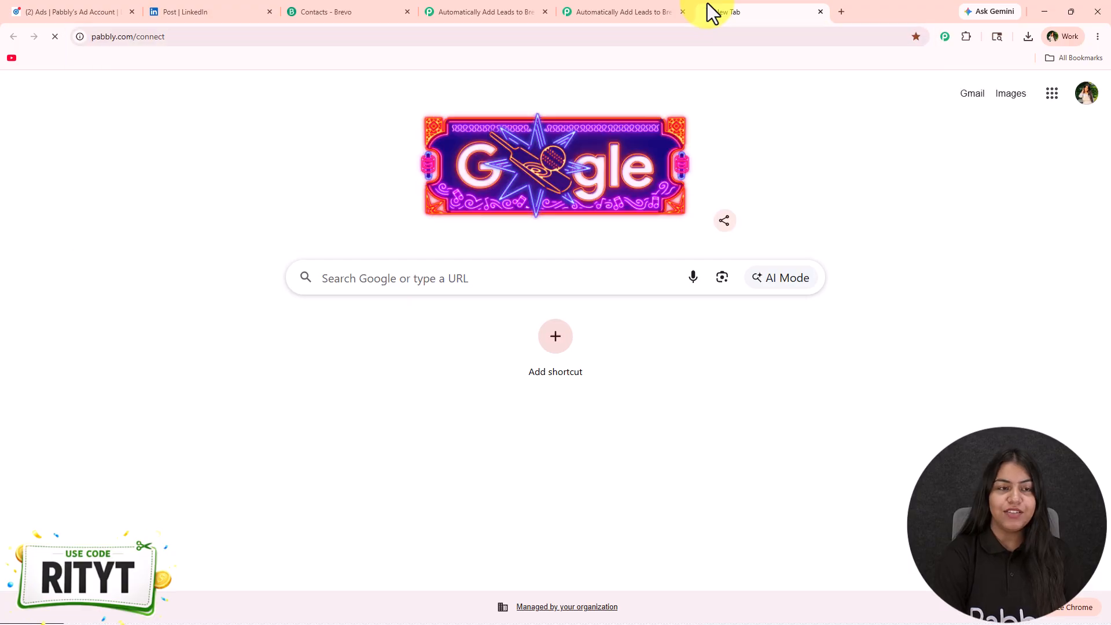
{"action": "left_click", "coordinate": [98, 45]}
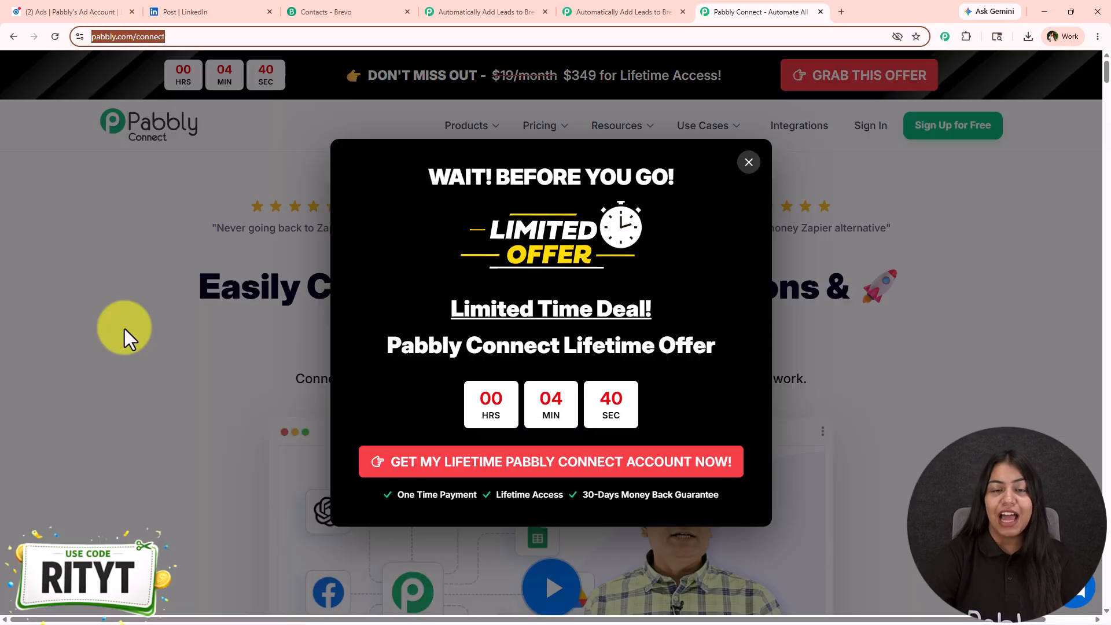
{"action": "left_click", "coordinate": [124, 329]}
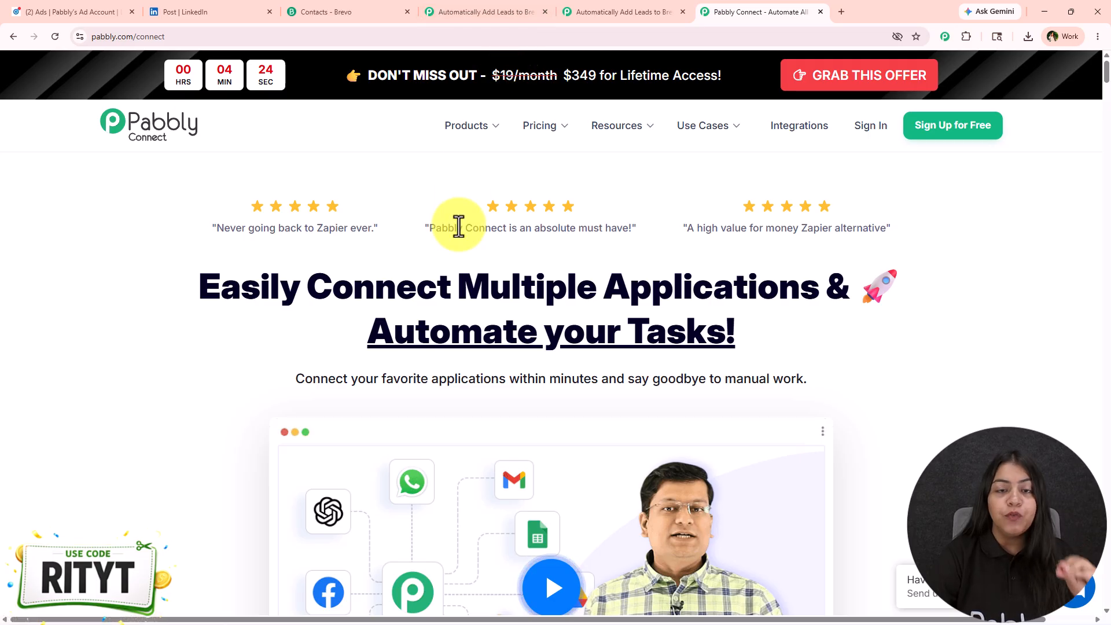
{"action": "left_click", "coordinate": [618, 10]}
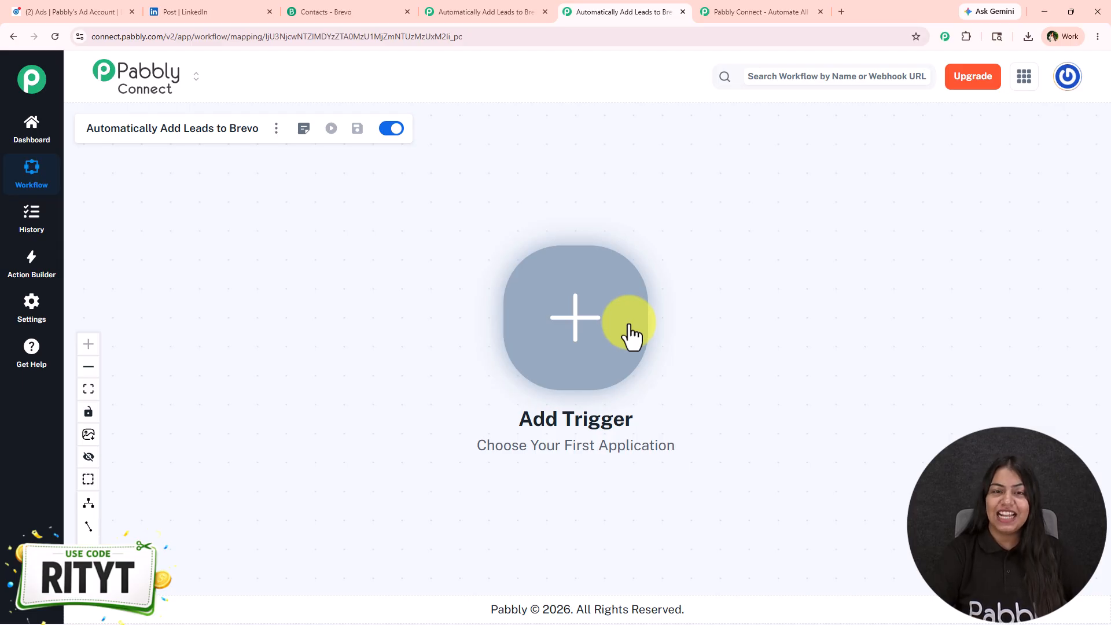
Set the workflow trigger to LinkedIn's Lead Notifications event.
{"action": "left_click_drag", "start_coordinate": [665, 311], "coordinate": [293, 263]}
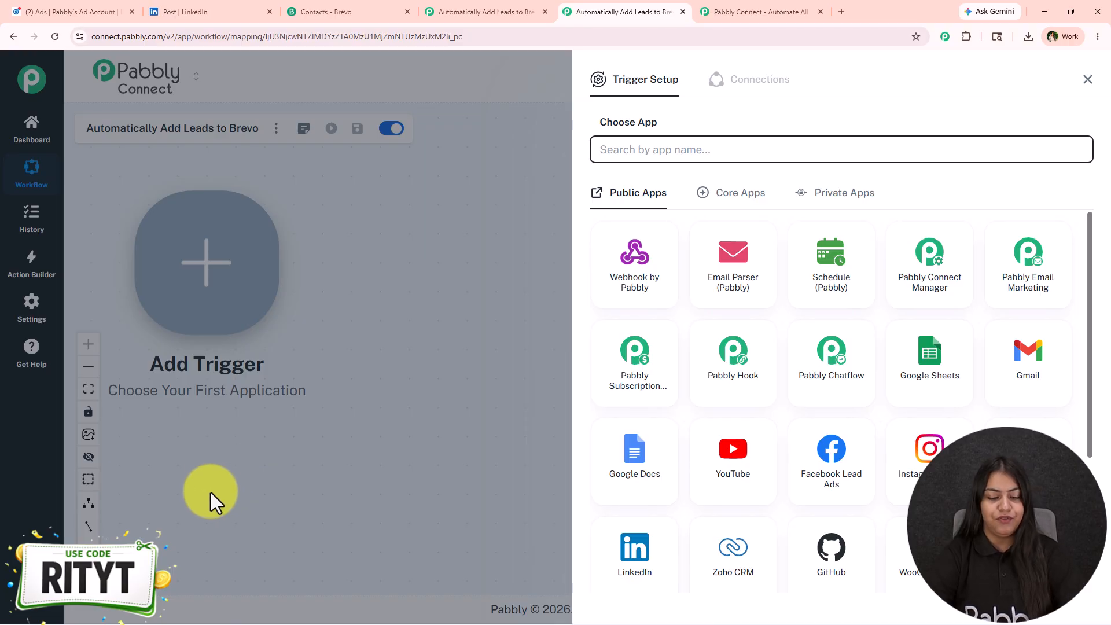
{"action": "type", "text": "Lin"}
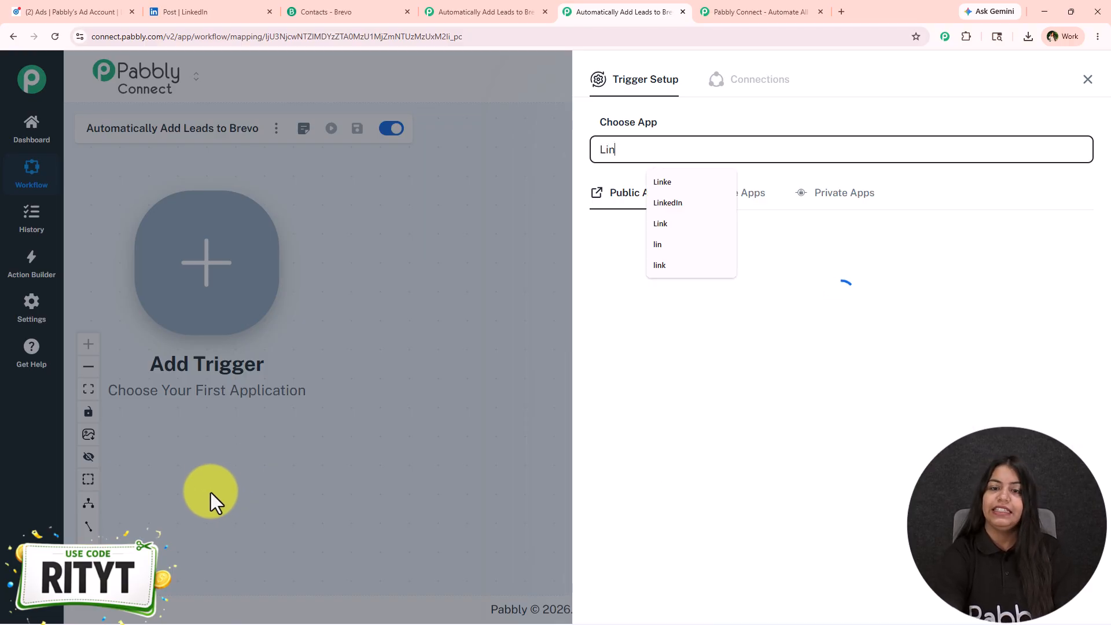
{"action": "left_click", "coordinate": [653, 205]}
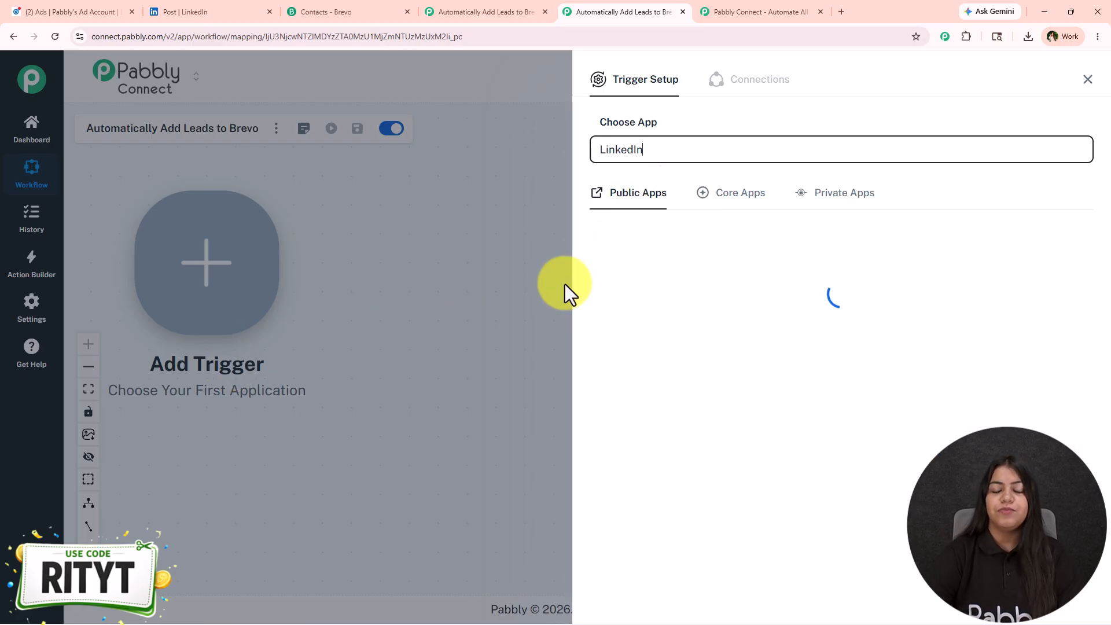
{"action": "left_click", "coordinate": [642, 283]}
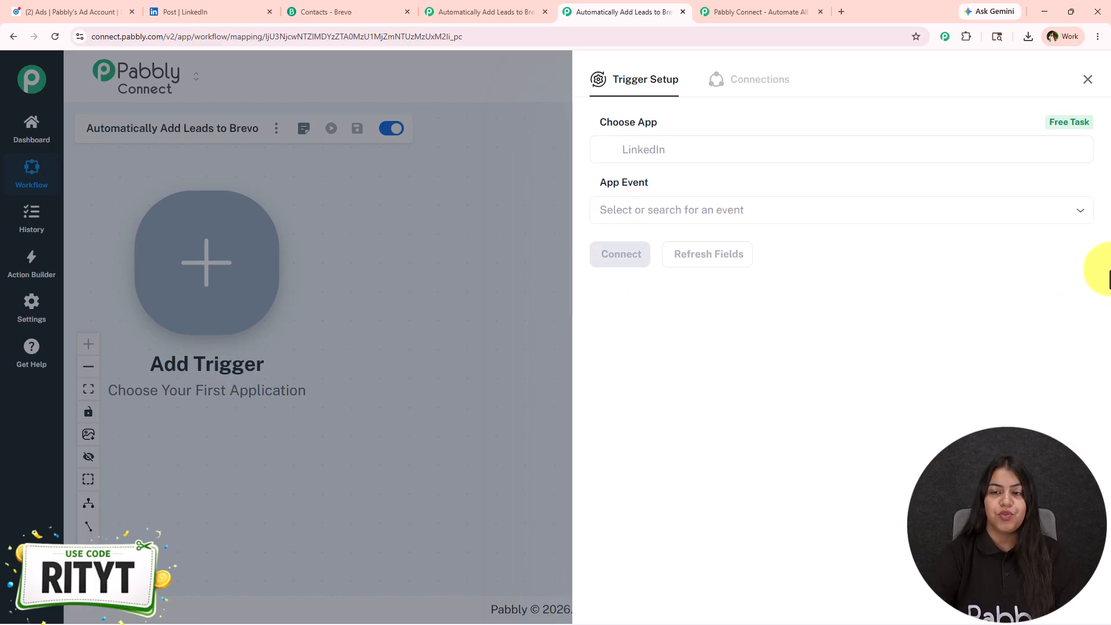
{"action": "left_click", "coordinate": [1018, 203]}
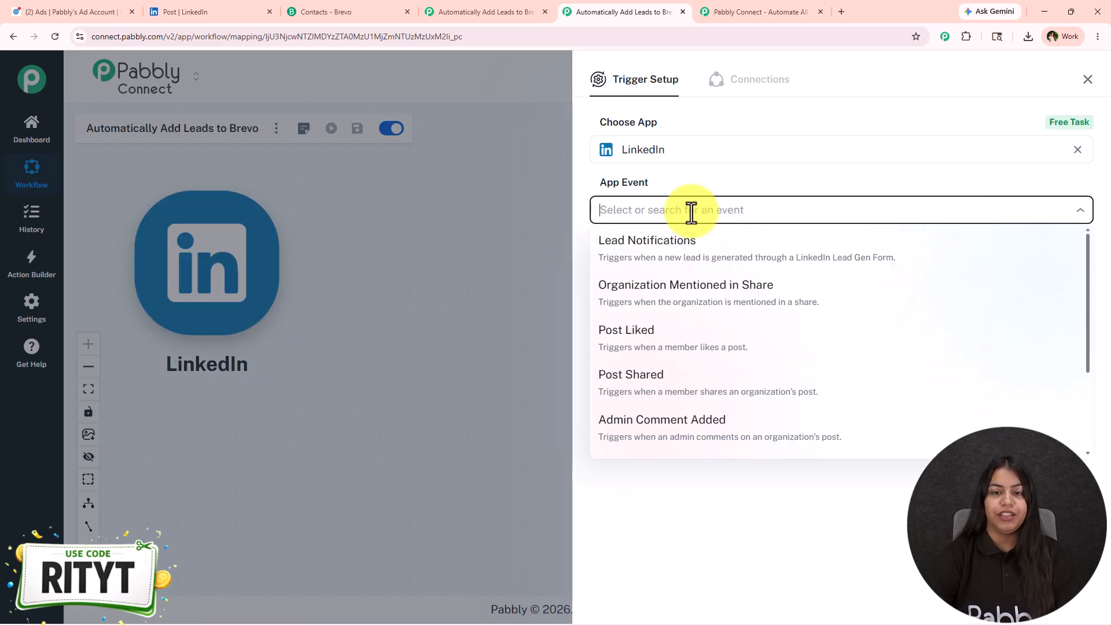
{"action": "left_click", "coordinate": [661, 269]}
{"action": "left_click", "coordinate": [630, 261]}
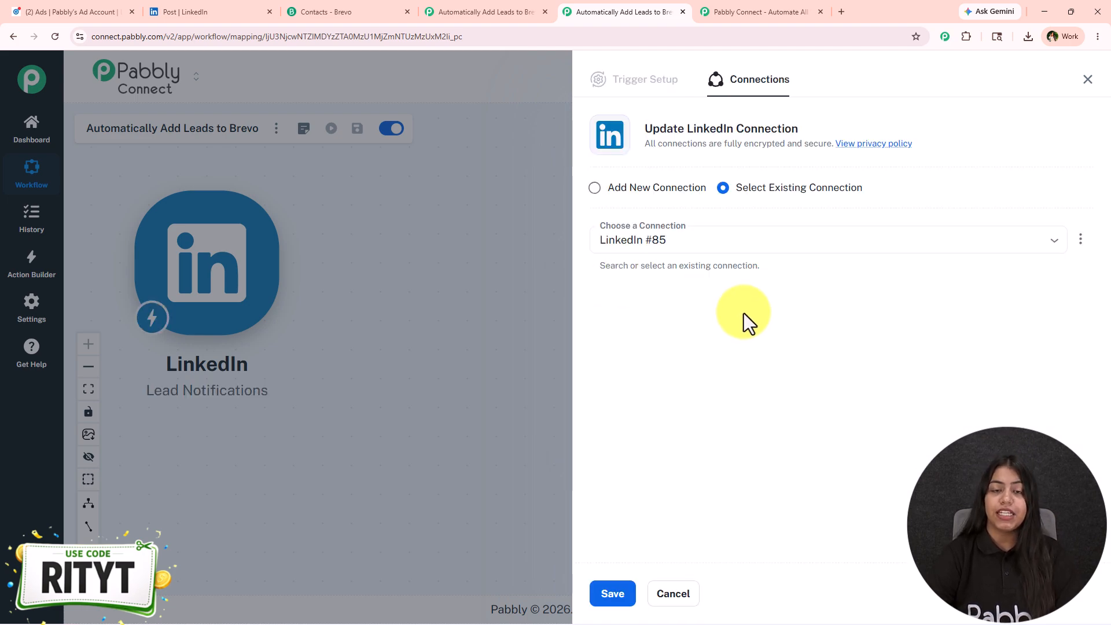
Add a new LinkedIn connection and authorize the account.
{"action": "left_click_drag", "start_coordinate": [861, 197], "coordinate": [739, 197]}
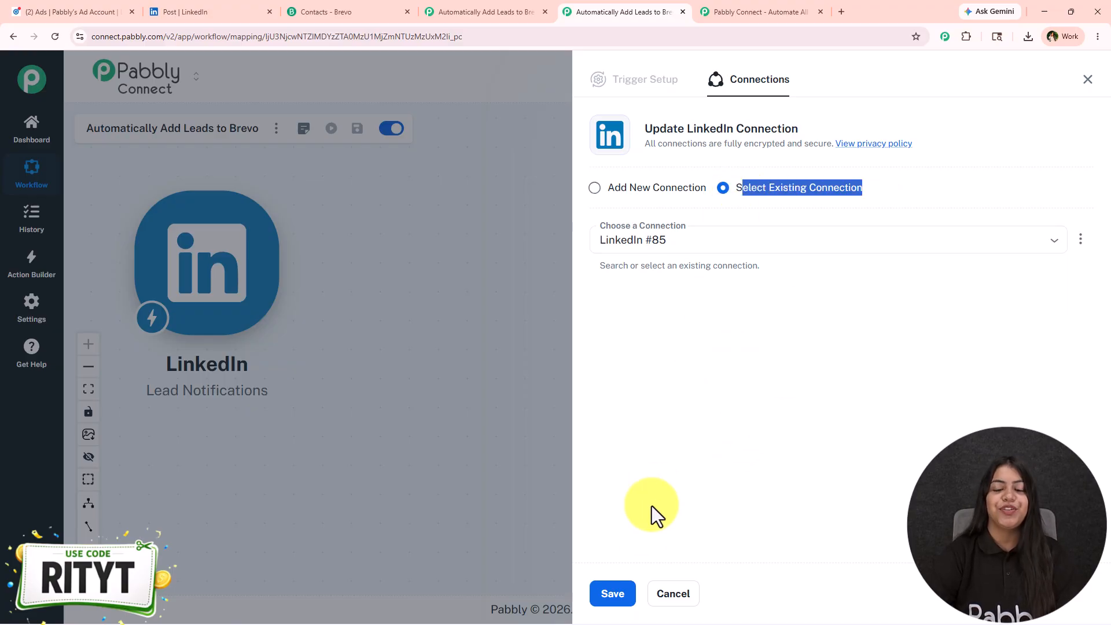
{"action": "left_click", "coordinate": [608, 191]}
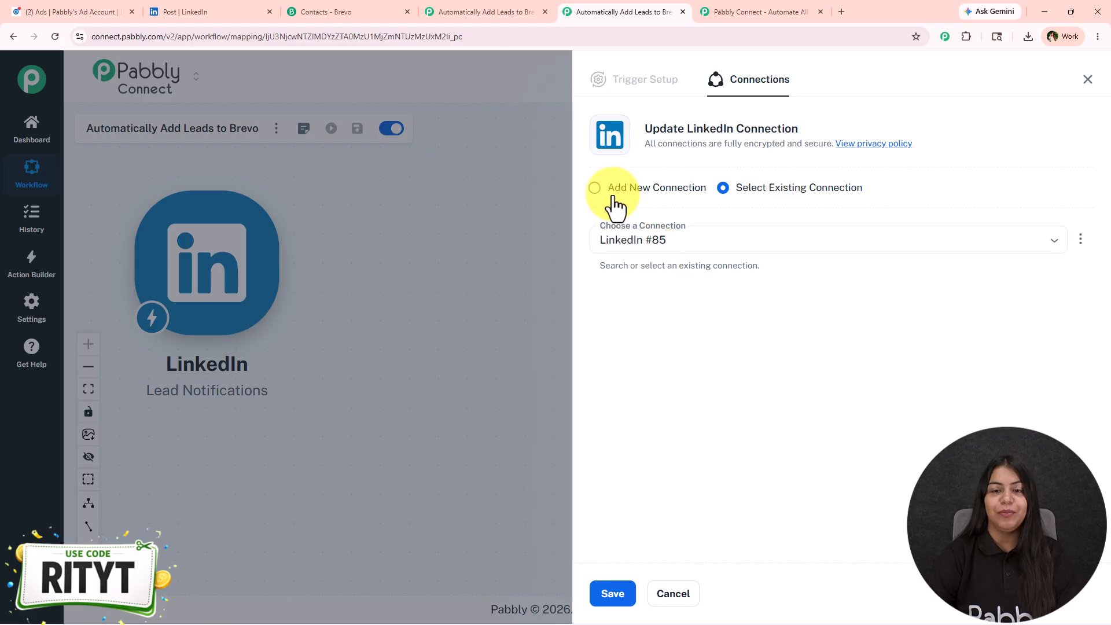
{"action": "left_click", "coordinate": [615, 320]}
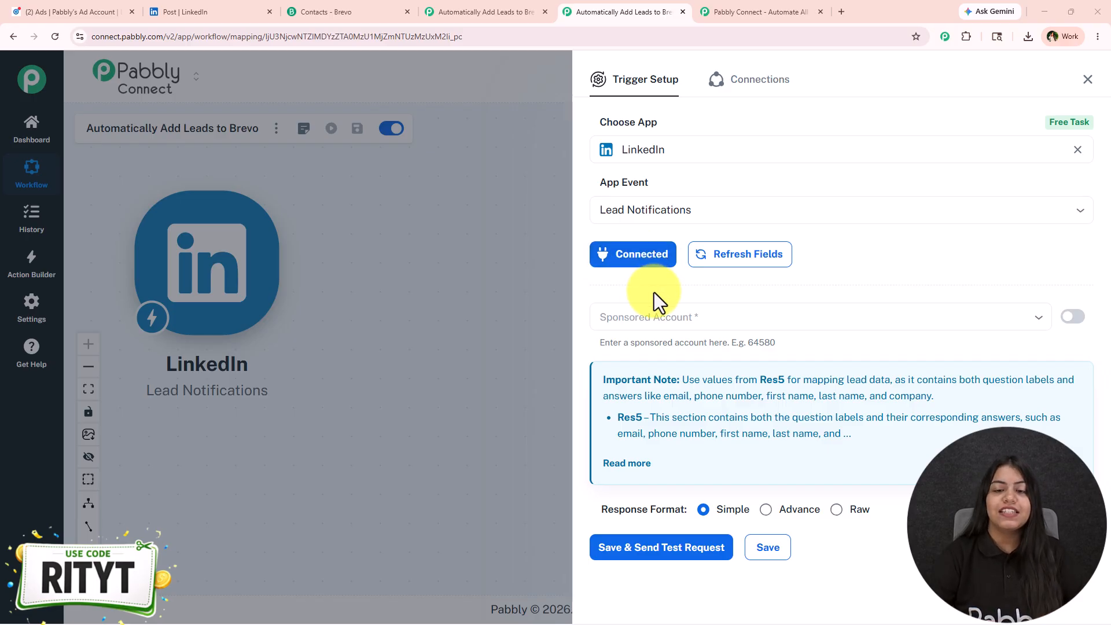
Refresh the fields, select Pabbly's Ad Account as sponsored account, and save to await a test lead.
{"action": "left_click", "coordinate": [650, 317]}
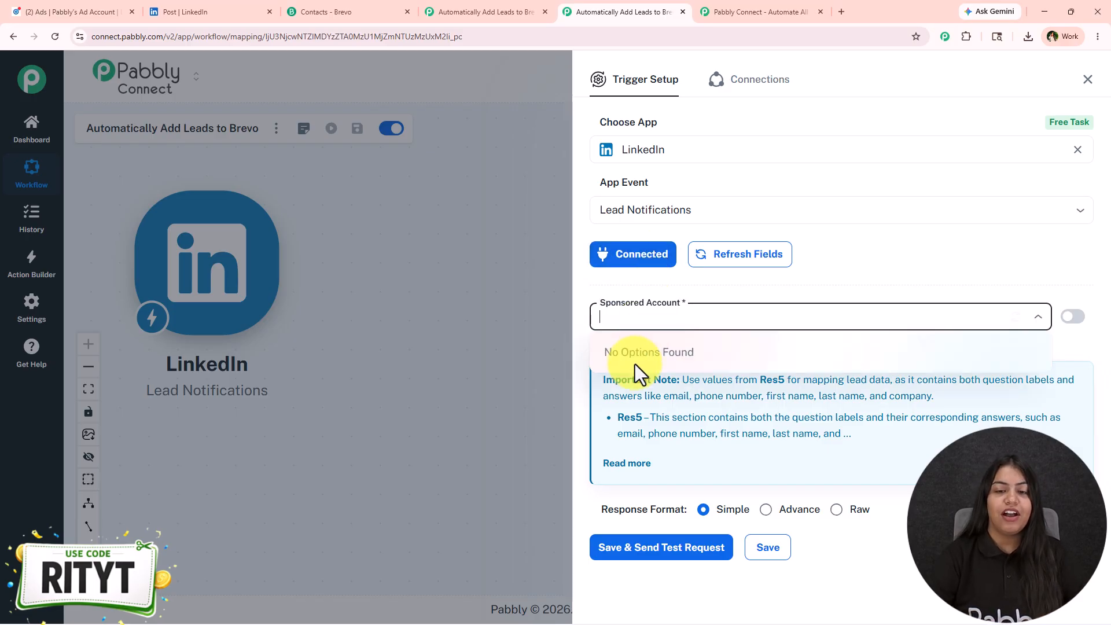
{"action": "left_click", "coordinate": [749, 293]}
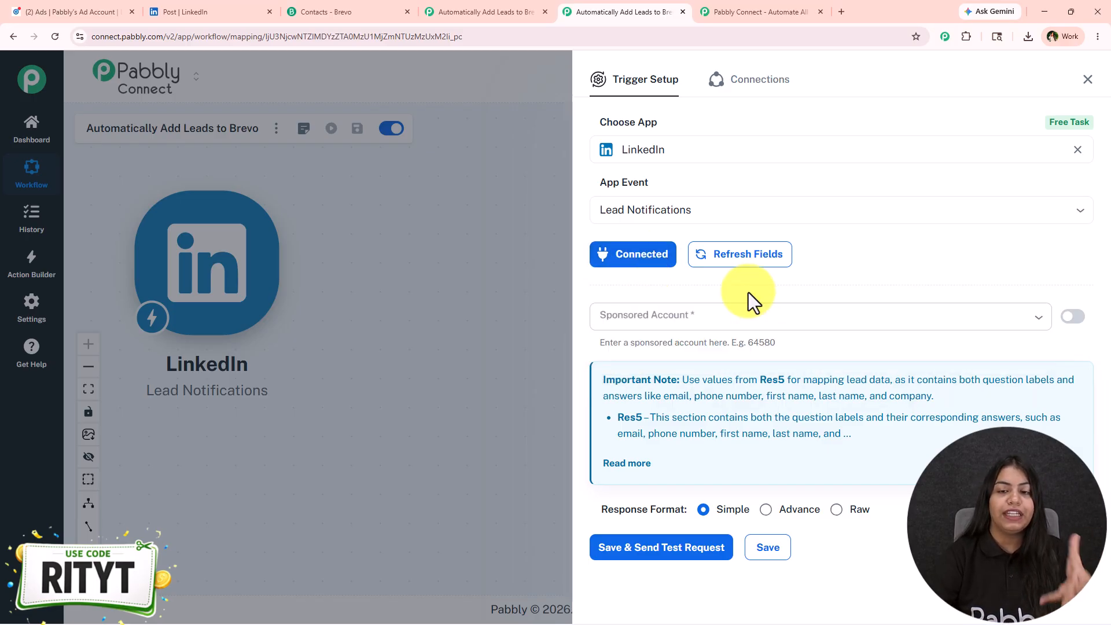
{"action": "left_click", "coordinate": [767, 256]}
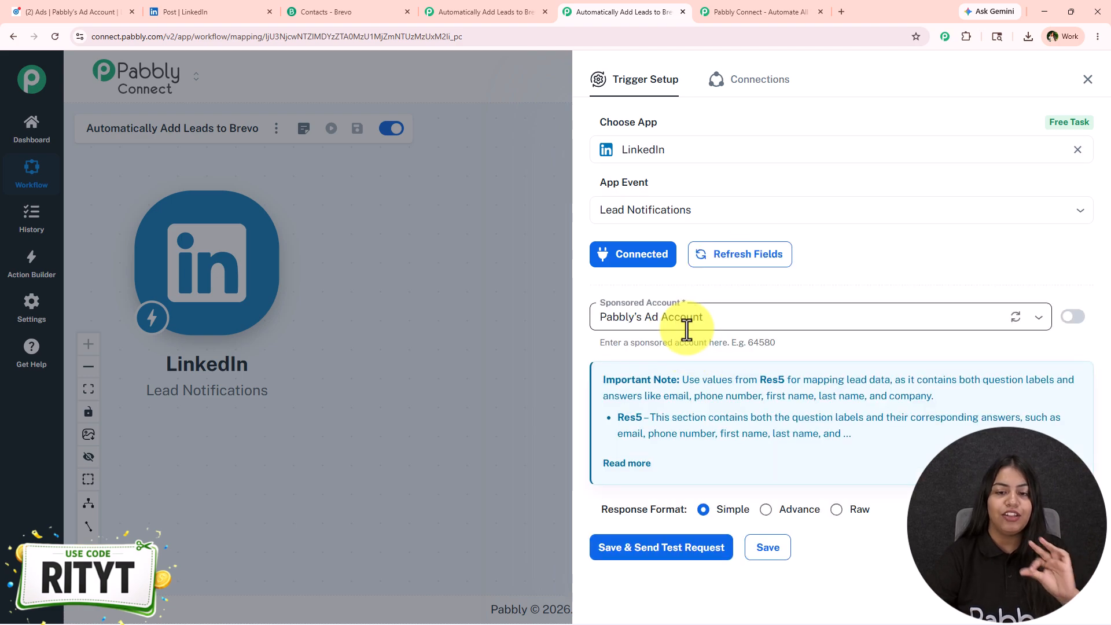
{"action": "left_click", "coordinate": [680, 319]}
{"action": "left_click", "coordinate": [671, 349]}
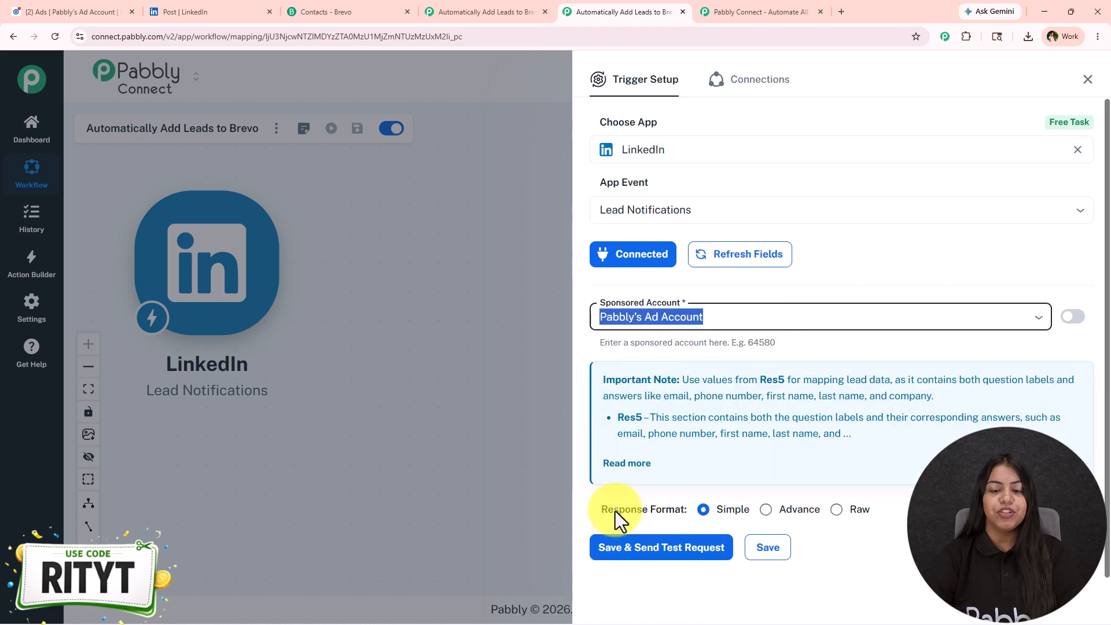
{"action": "left_click", "coordinate": [627, 554]}
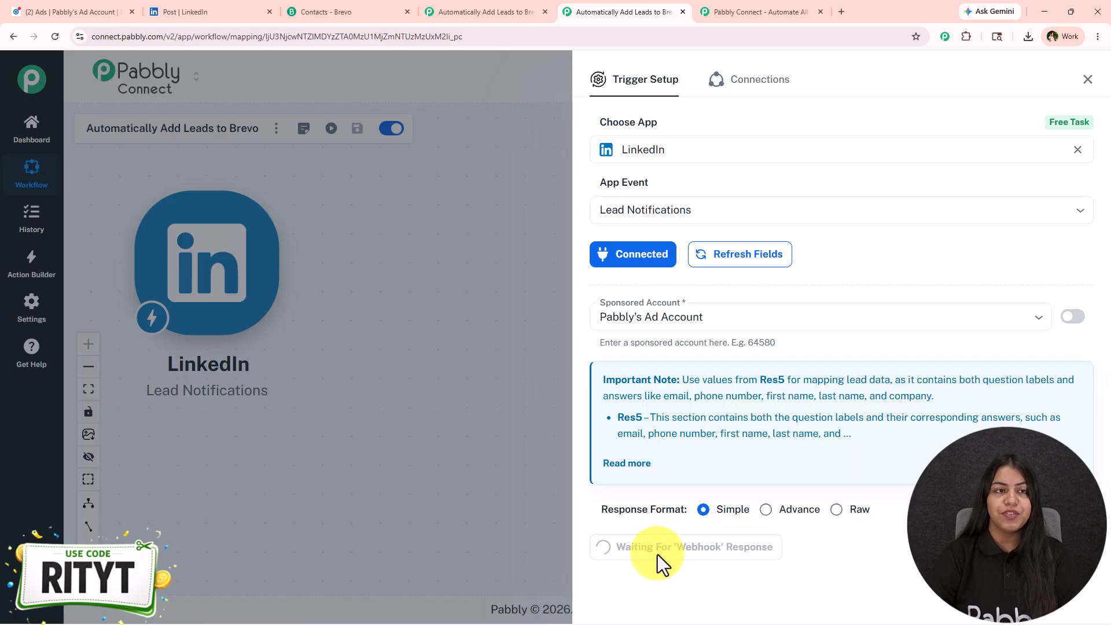
{"action": "left_click", "coordinate": [206, 12]}
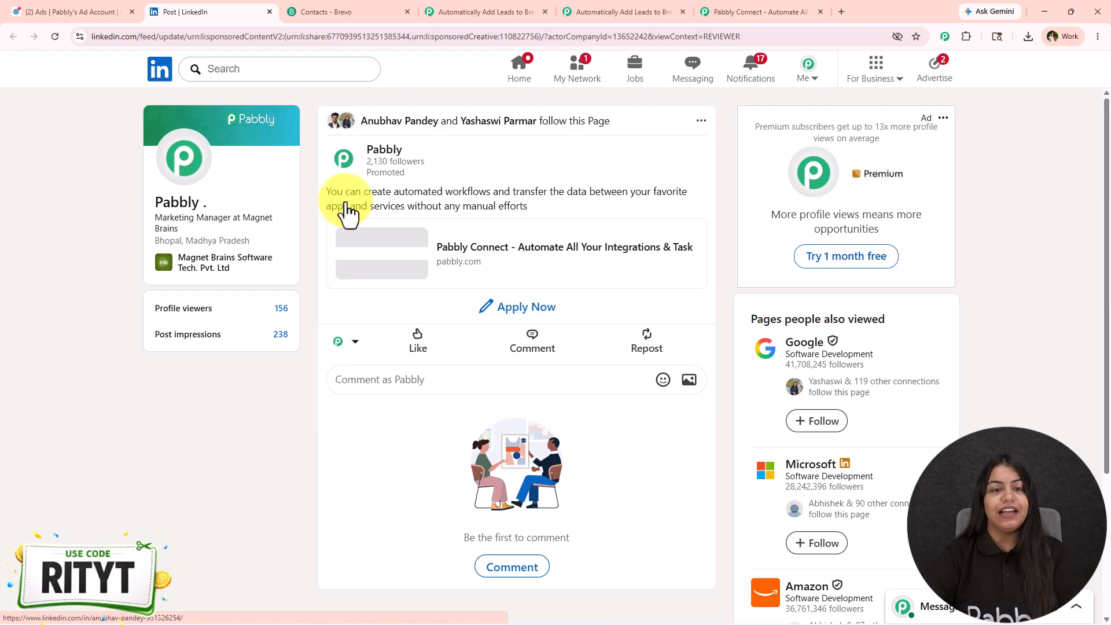
Open the ad's lead form and clear its pre-filled email and phone number.
{"action": "left_click", "coordinate": [599, 313]}
{"action": "left_click", "coordinate": [607, 389]}
{"action": "key", "text": "ctrl+a"}
{"action": "key", "text": "BackSpace"}
{"action": "left_click", "coordinate": [608, 436]}
{"action": "key", "text": "ctrl+a"}
{"action": "key", "text": "BackSpace"}
{"action": "scroll", "coordinate": [434, 397], "scroll_direction": "down", "scroll_amount": 3}
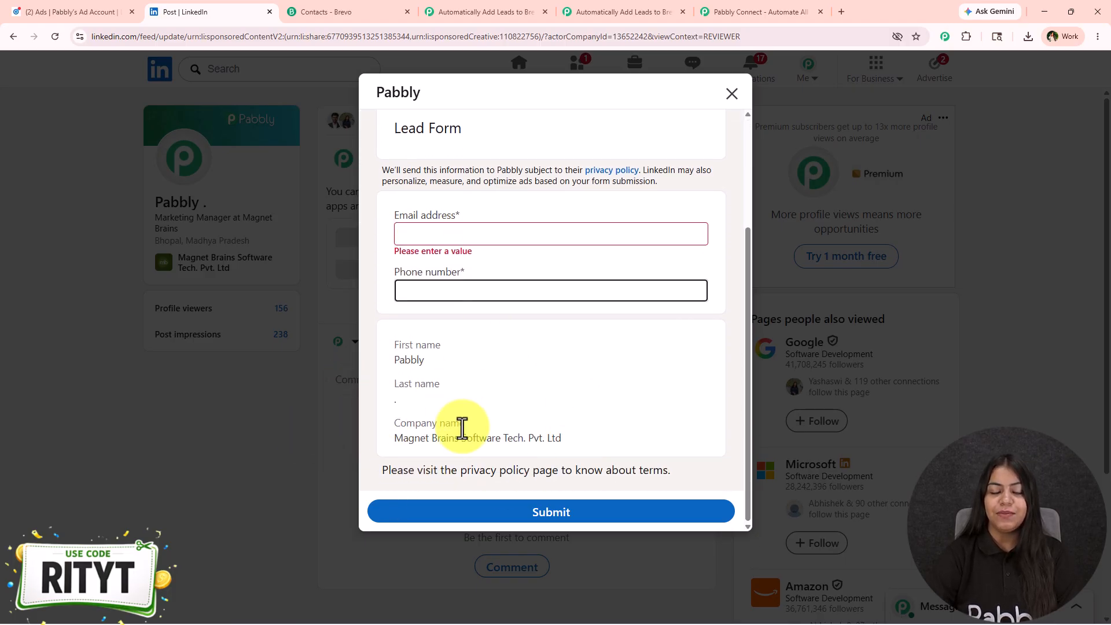
{"action": "left_click_drag", "start_coordinate": [392, 346], "coordinate": [661, 457]}
{"action": "left_click", "coordinate": [517, 390]}
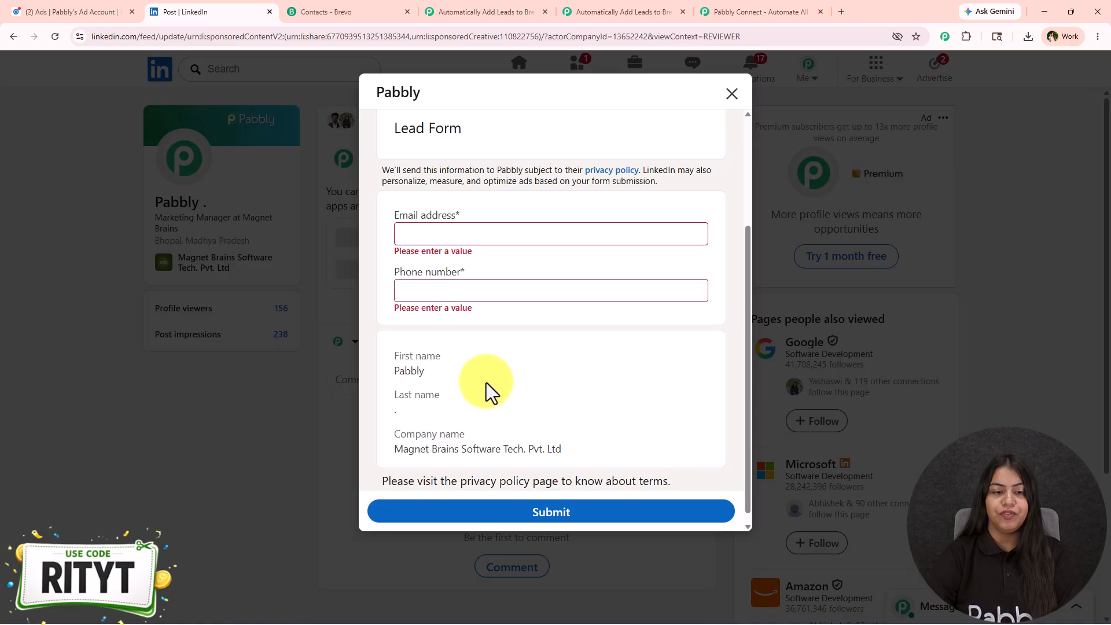
{"action": "left_click", "coordinate": [119, 11]}
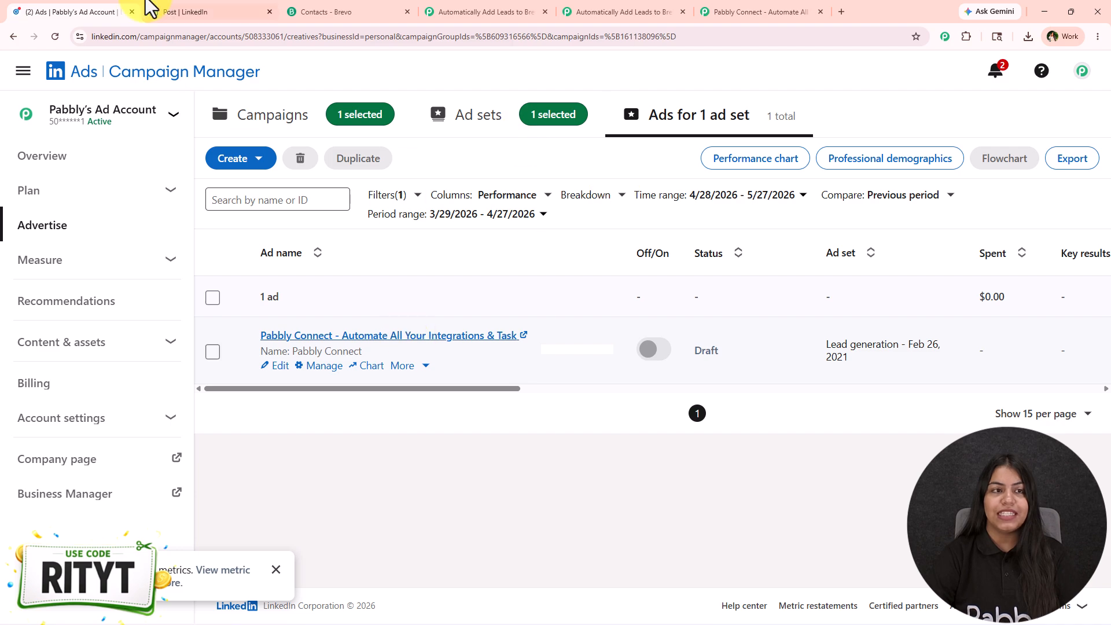
{"action": "left_click", "coordinate": [185, 11]}
{"action": "left_click_drag", "start_coordinate": [391, 365], "coordinate": [615, 471]}
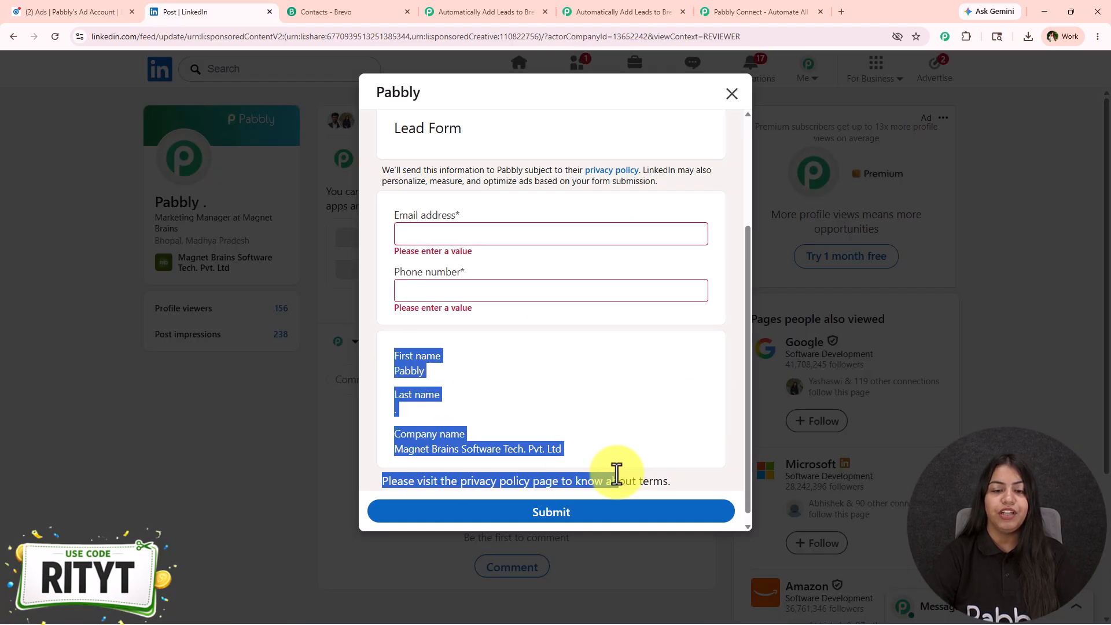
{"action": "left_click", "coordinate": [615, 461]}
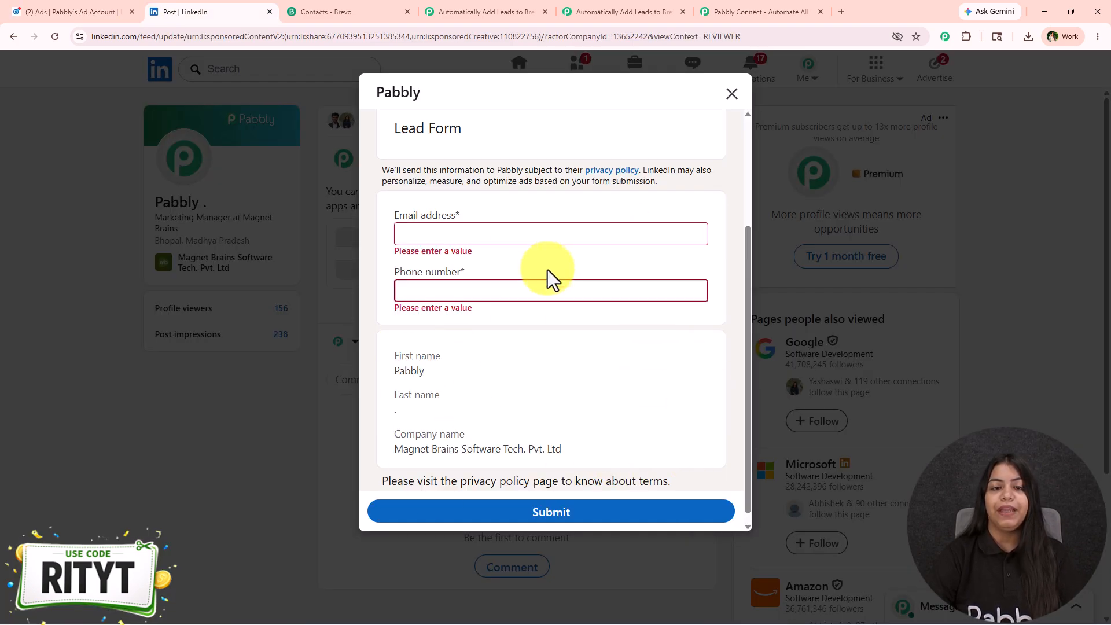
{"action": "left_click_drag", "start_coordinate": [388, 342], "coordinate": [596, 430]}
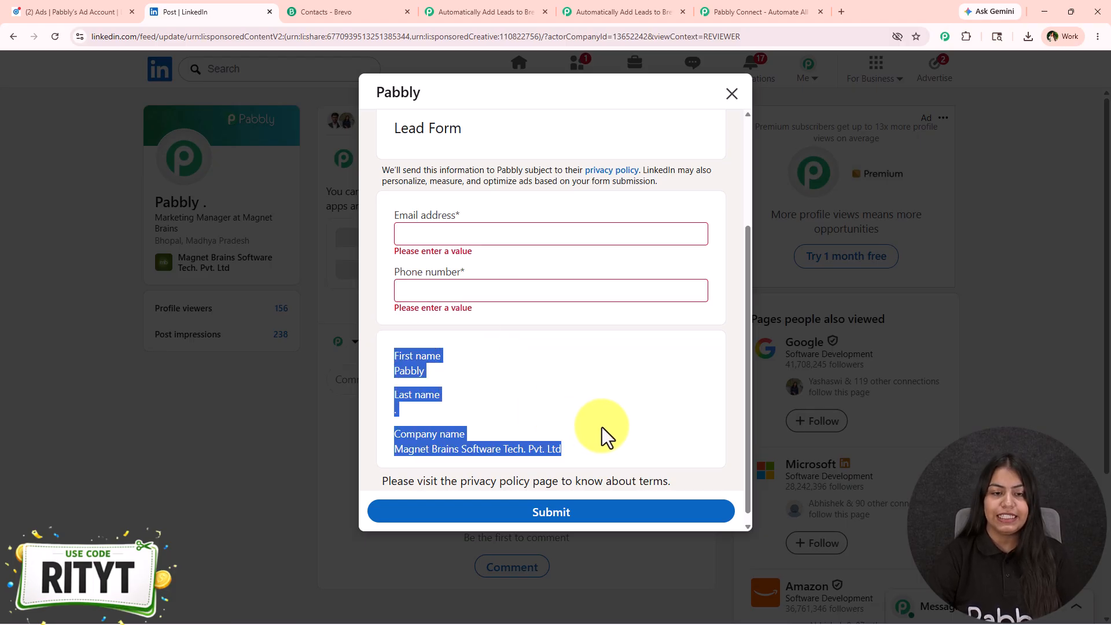
{"action": "left_click", "coordinate": [602, 427]}
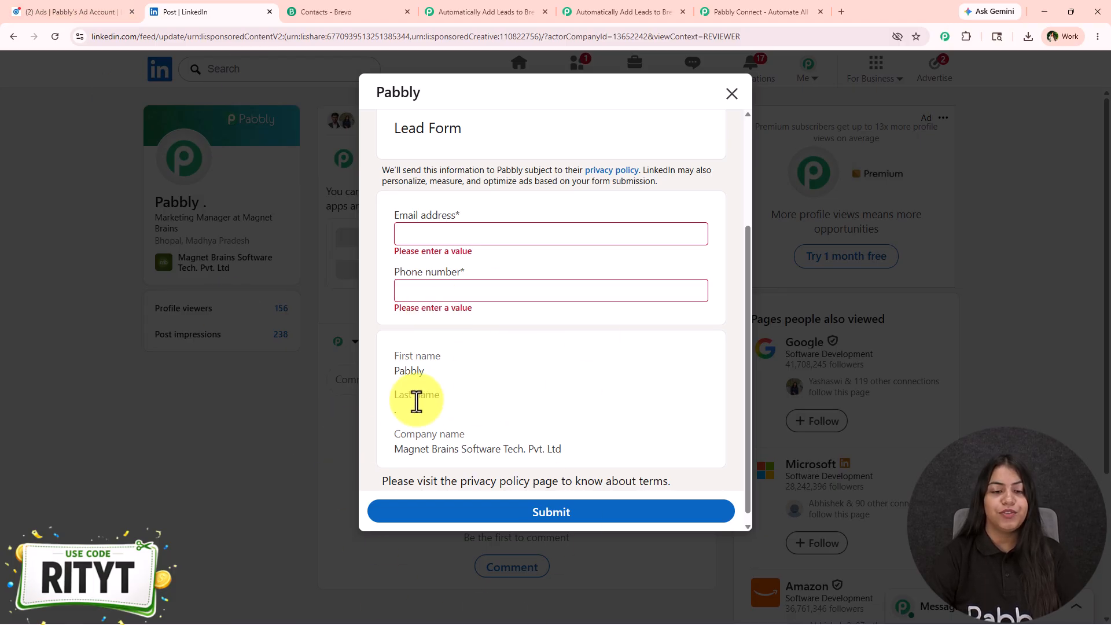
Enter a test email address and phone number, then submit the lead form.
{"action": "left_click", "coordinate": [467, 225]}
{"action": "left_click", "coordinate": [468, 229]}
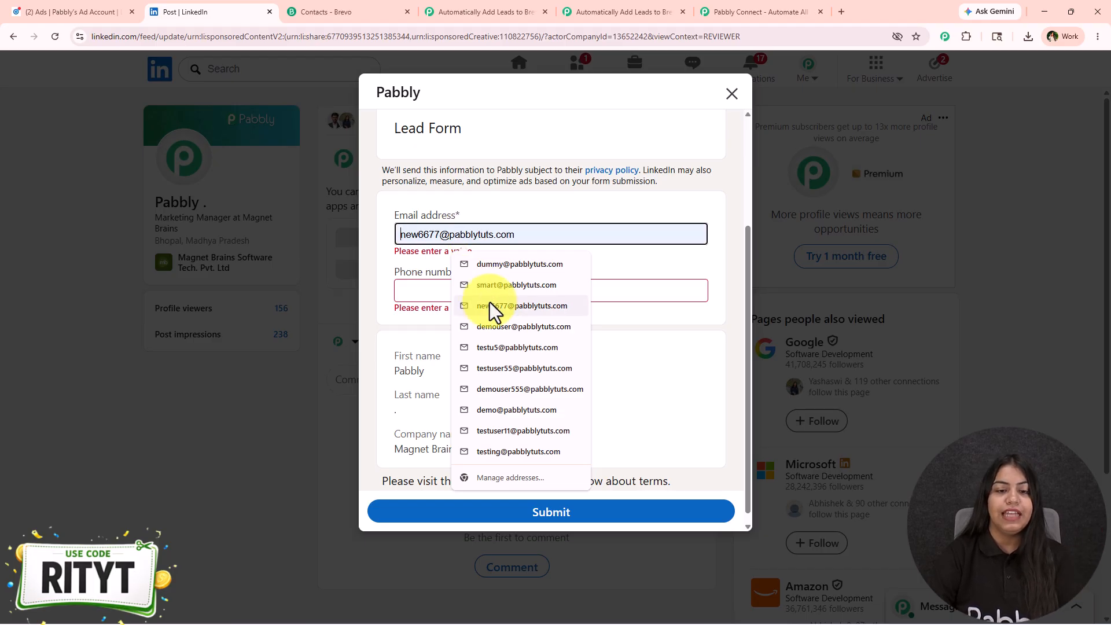
{"action": "left_click", "coordinate": [491, 387]}
{"action": "left_click_drag", "start_coordinate": [461, 235], "coordinate": [384, 229]}
{"action": "type", "text": "newlead"}
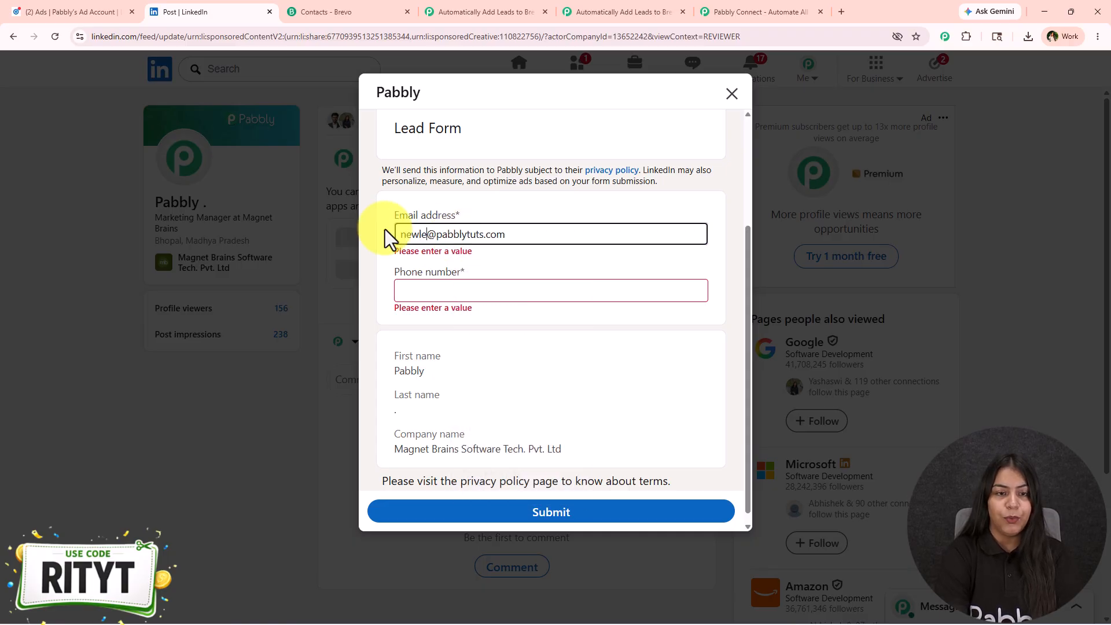
{"action": "type", "text": "9988"}
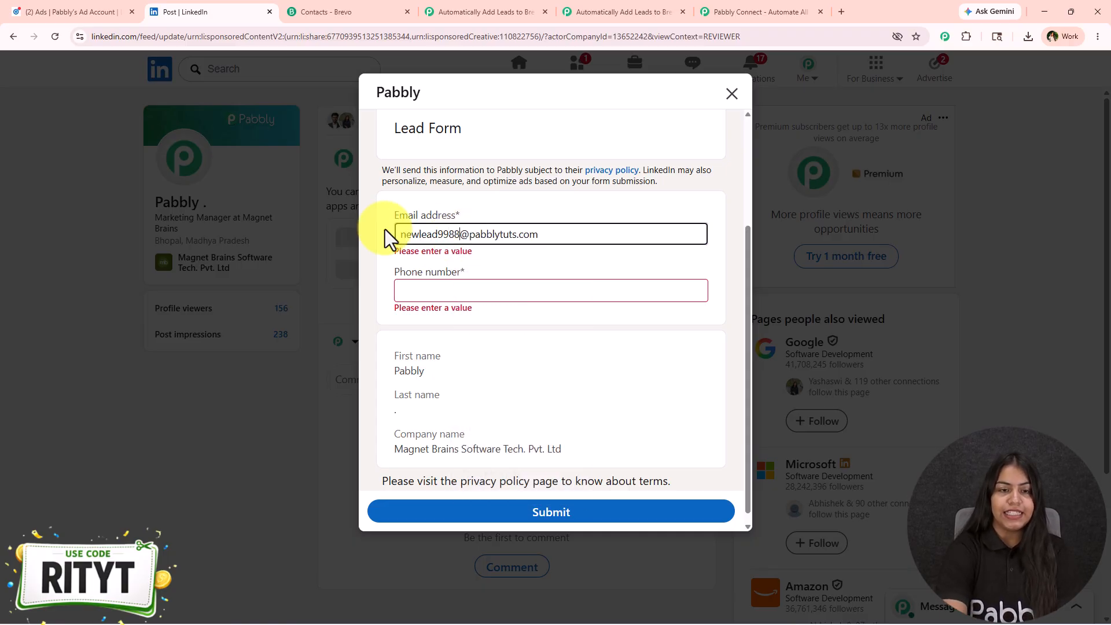
{"action": "left_click", "coordinate": [467, 286]}
{"action": "type", "text": "99888888"}
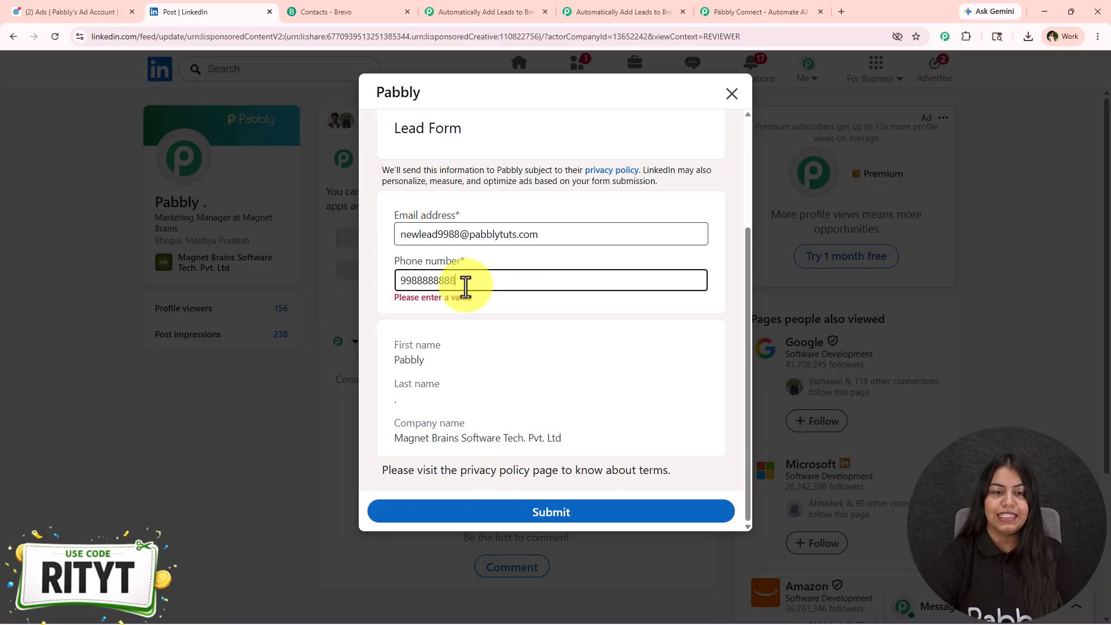
{"action": "type", "text": "88"}
{"action": "left_click", "coordinate": [596, 513]}
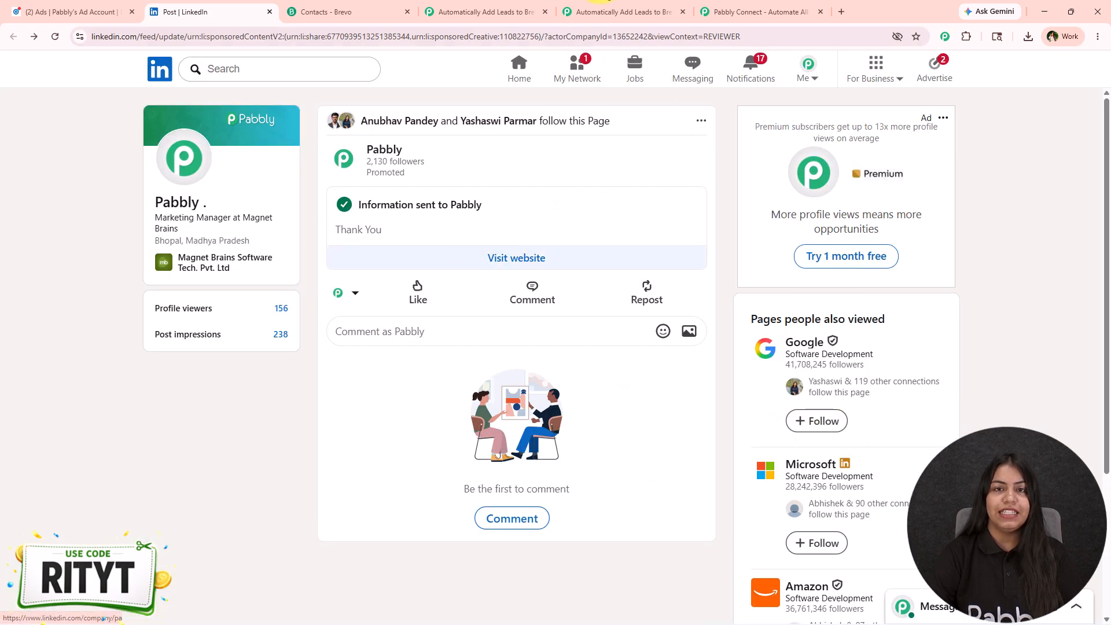
{"action": "left_click", "coordinate": [612, 9]}
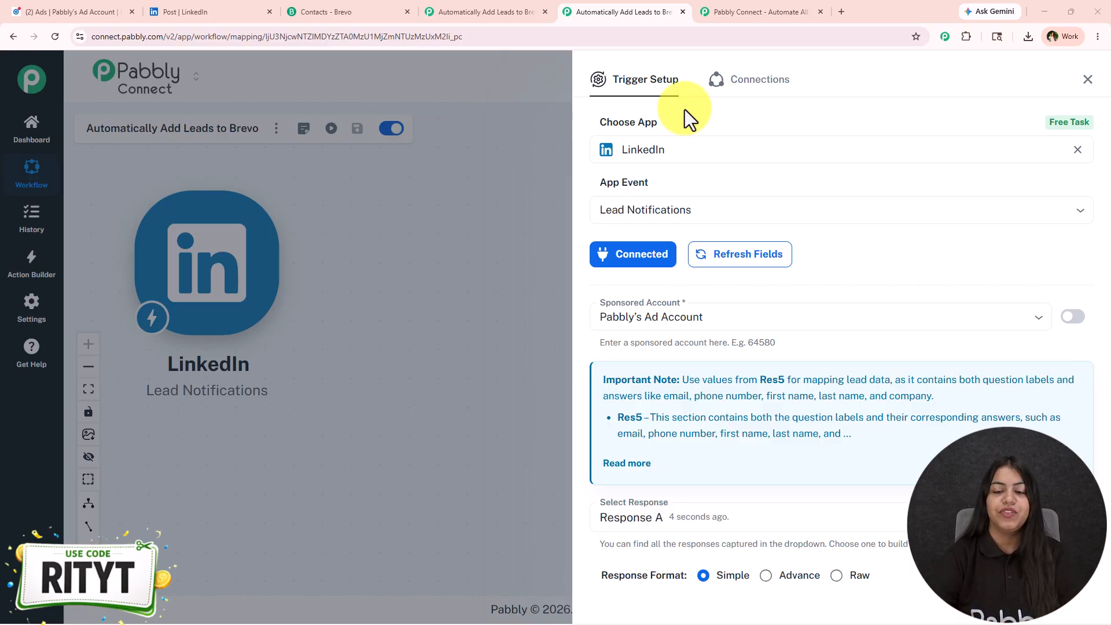
Review the captured first name, last name, phone and email in Response Received, then close the trigger panel.
{"action": "scroll", "coordinate": [929, 298], "scroll_direction": "down", "scroll_amount": 9}
{"action": "left_click_drag", "start_coordinate": [933, 354], "coordinate": [698, 352]}
{"action": "left_click_drag", "start_coordinate": [871, 387], "coordinate": [824, 386]}
{"action": "double_click", "coordinate": [863, 317]}
{"action": "left_click_drag", "start_coordinate": [825, 266], "coordinate": [1016, 266]}
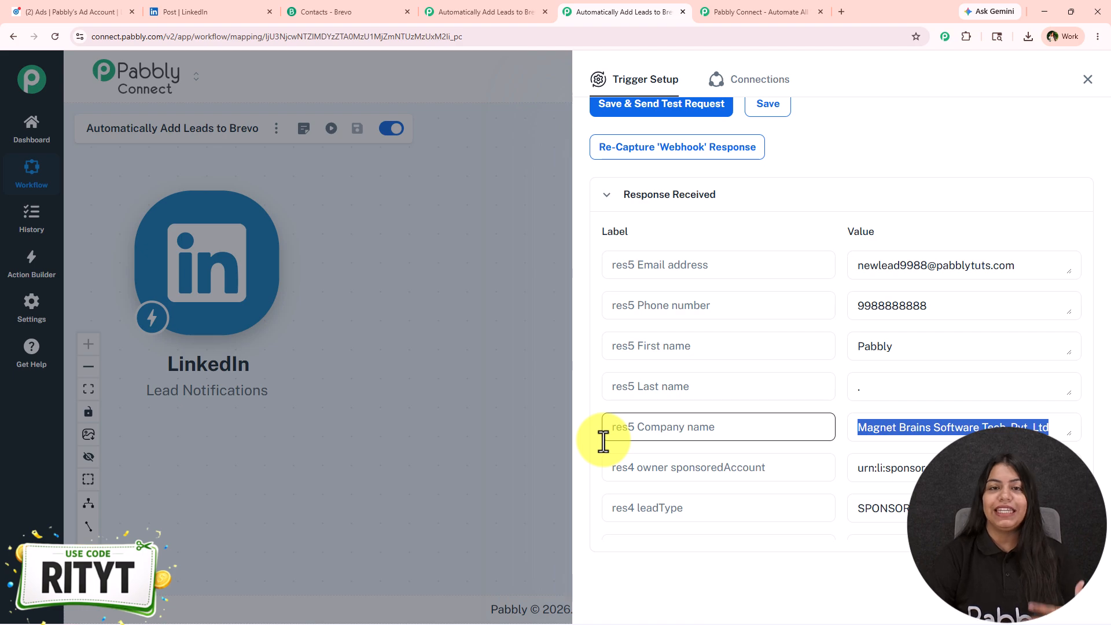
{"action": "left_click", "coordinate": [1088, 80]}
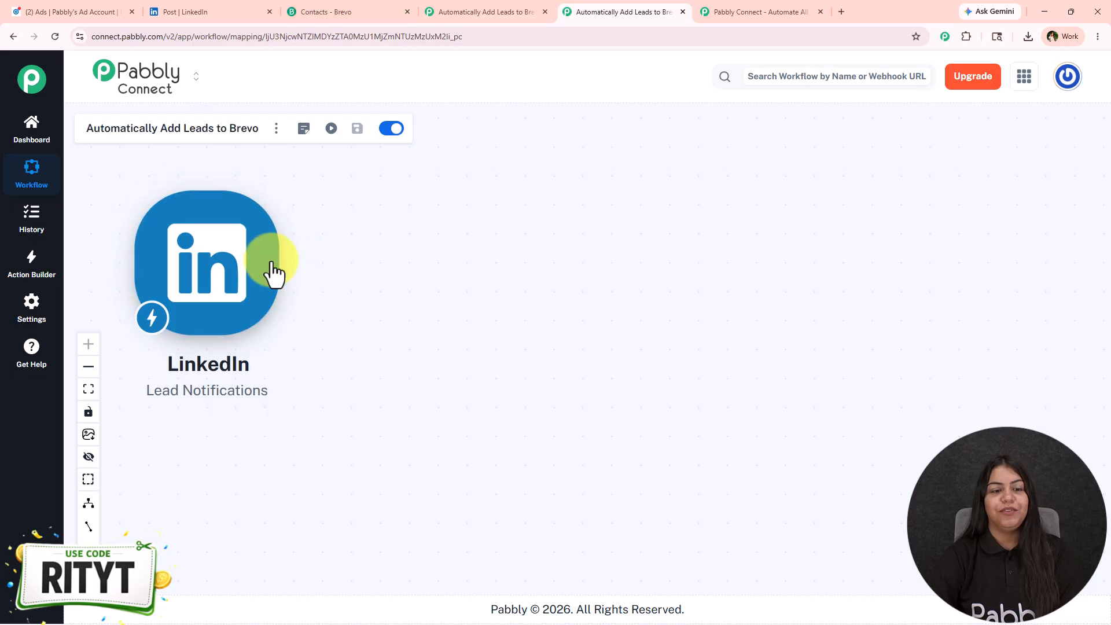
Add a Brevo step after LinkedIn with the Create or Update Contact event and continue.
{"action": "left_click", "coordinate": [298, 264]}
{"action": "type", "text": "Brevo"}
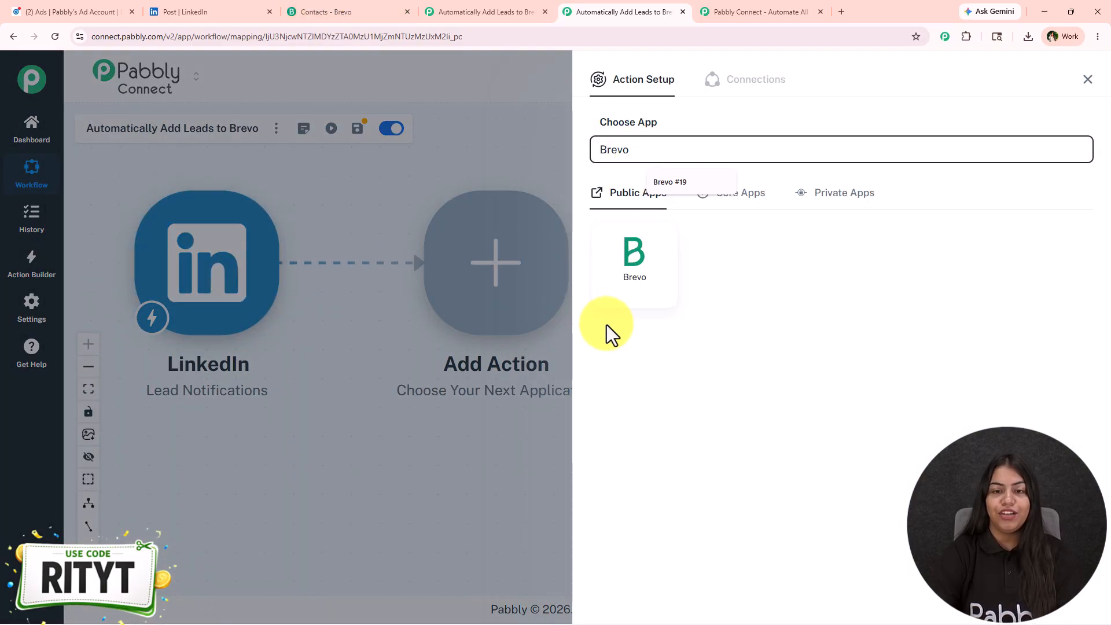
{"action": "left_click", "coordinate": [619, 292]}
{"action": "left_click", "coordinate": [658, 208]}
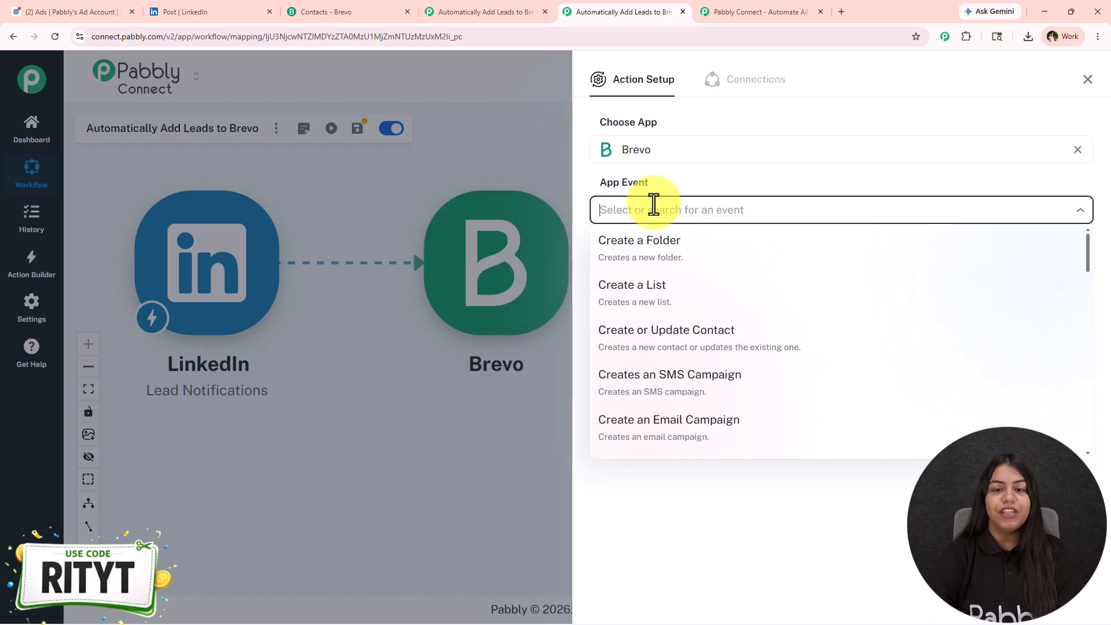
{"action": "left_click", "coordinate": [639, 342]}
{"action": "left_click", "coordinate": [633, 256]}
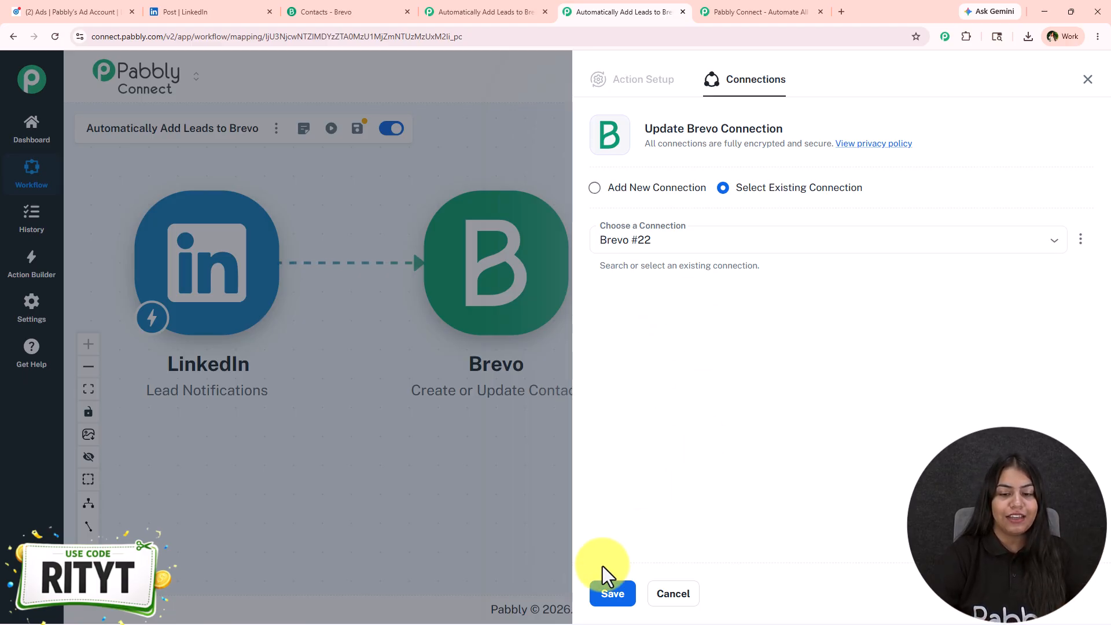
{"action": "left_click", "coordinate": [665, 198]}
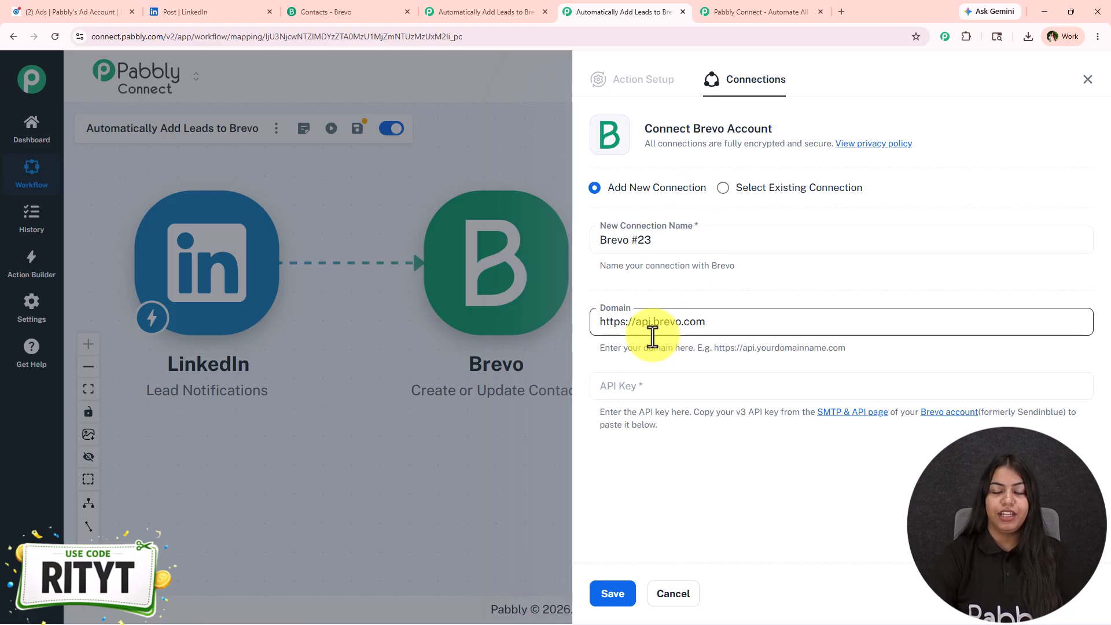
{"action": "left_click", "coordinate": [686, 386]}
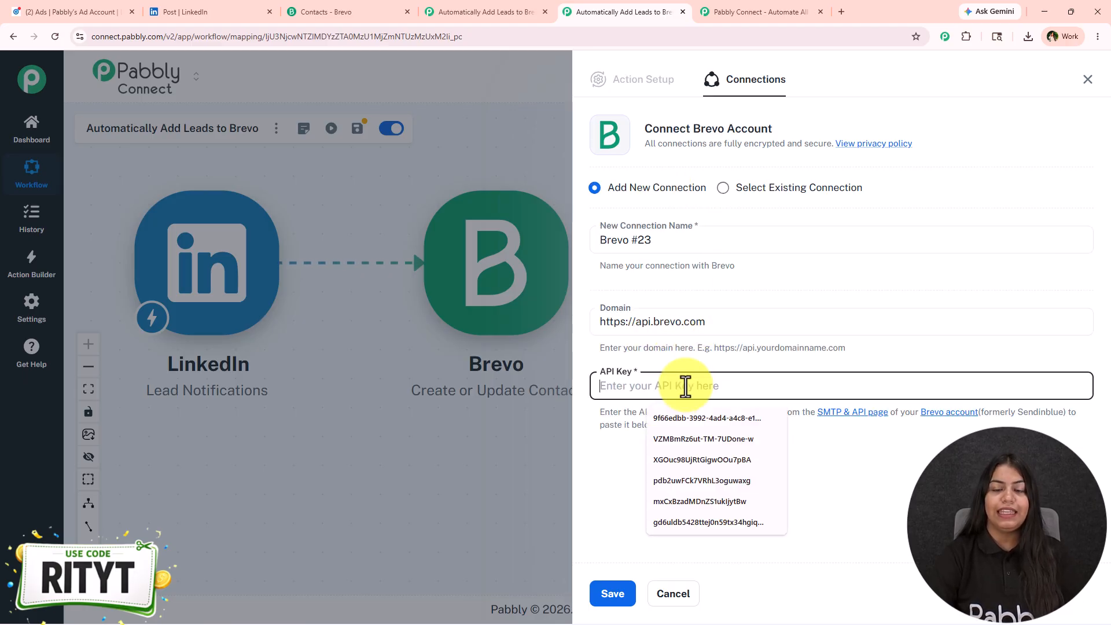
{"action": "left_click", "coordinate": [737, 319]}
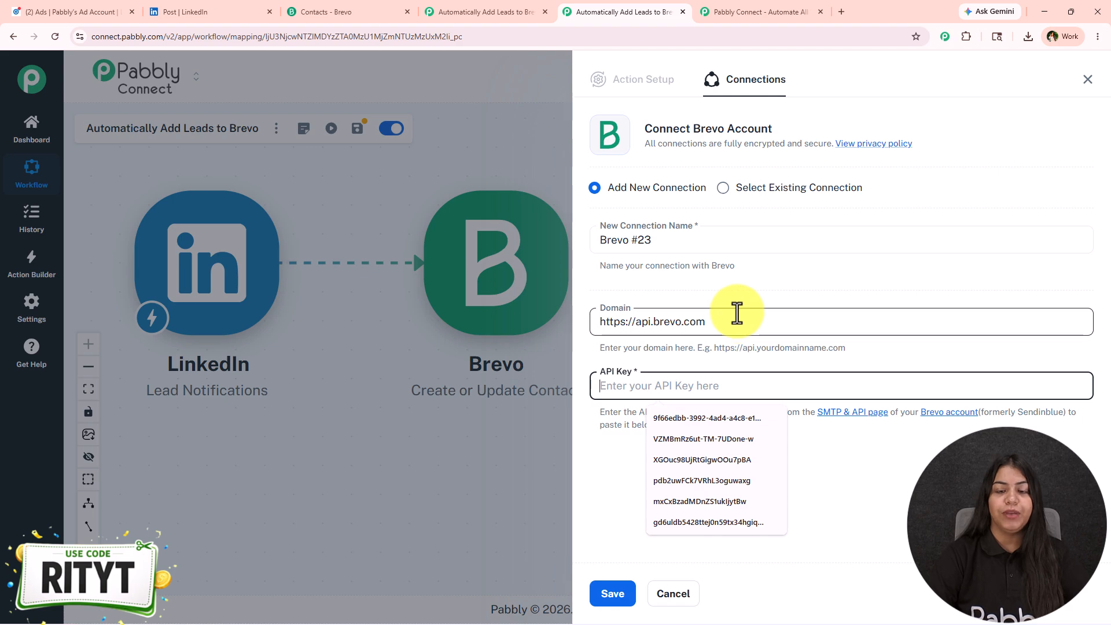
{"action": "left_click_drag", "start_coordinate": [574, 318], "coordinate": [797, 354]}
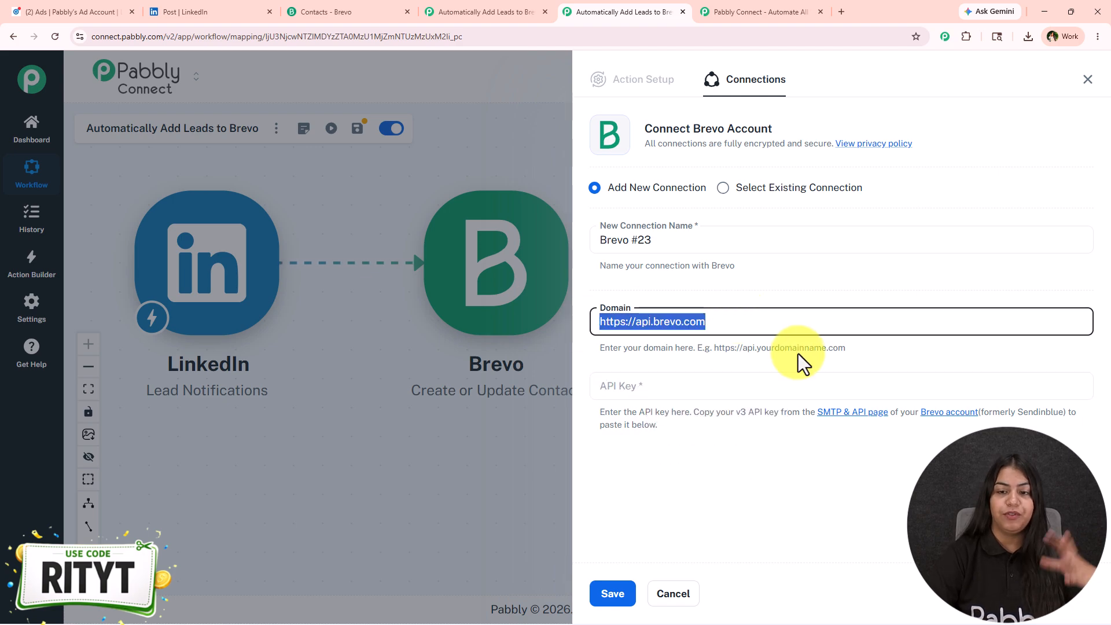
{"action": "left_click", "coordinate": [798, 353]}
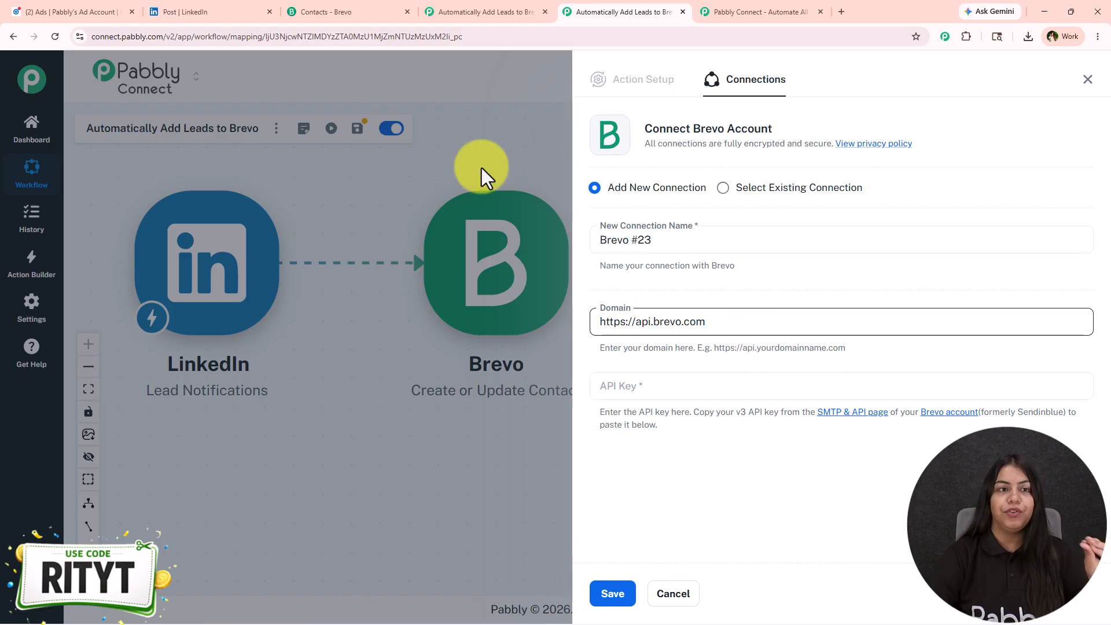
{"action": "left_click", "coordinate": [327, 11]}
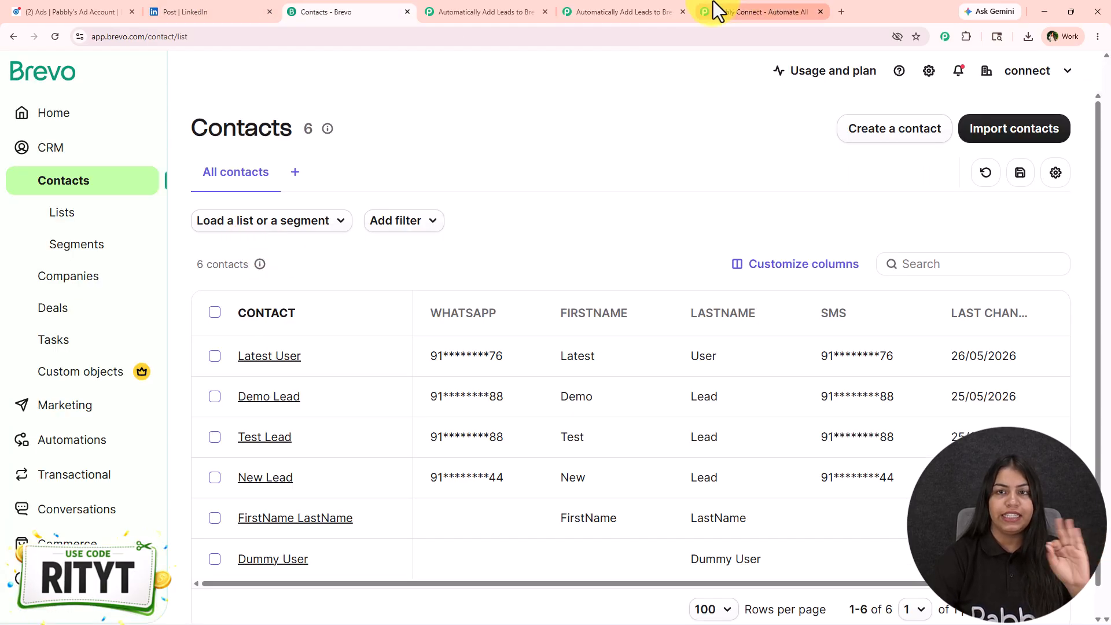
{"action": "left_click", "coordinate": [674, 7]}
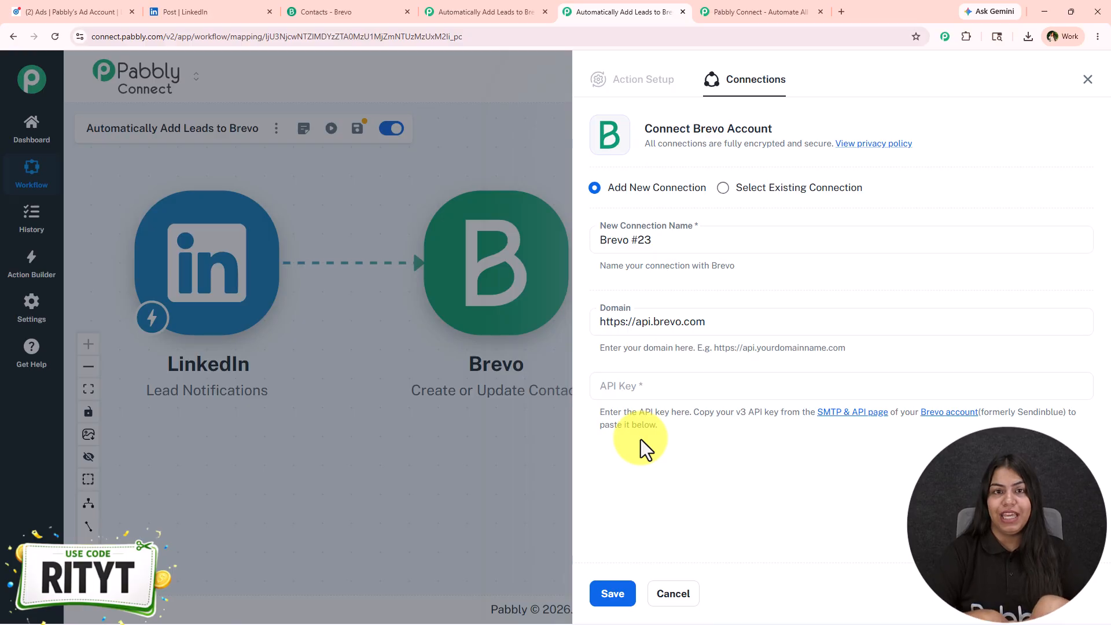
{"action": "left_click", "coordinate": [836, 428]}
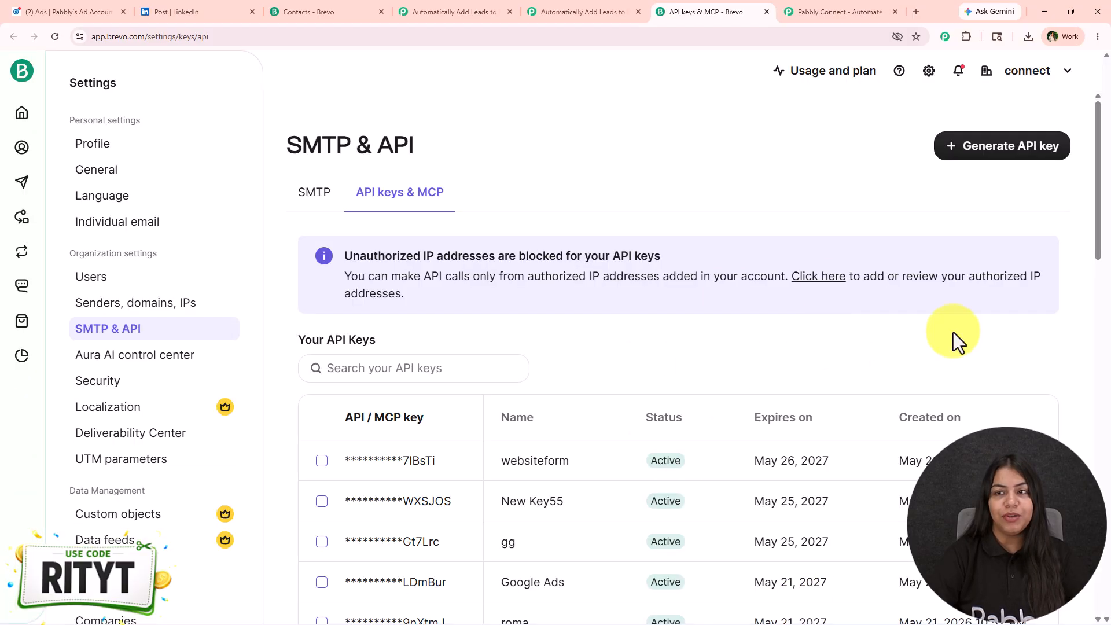
Generate a new Brevo API key named 'New Lead Tuts'.
{"action": "left_click", "coordinate": [1013, 166]}
{"action": "left_click", "coordinate": [389, 254]}
{"action": "left_click", "coordinate": [621, 292]}
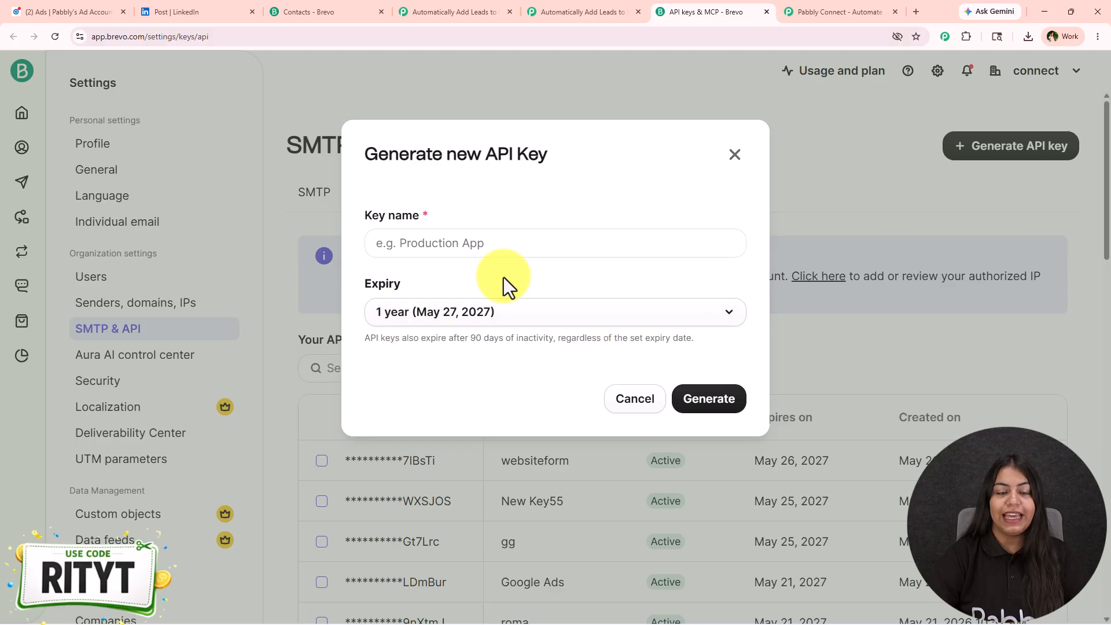
{"action": "left_click", "coordinate": [480, 236]}
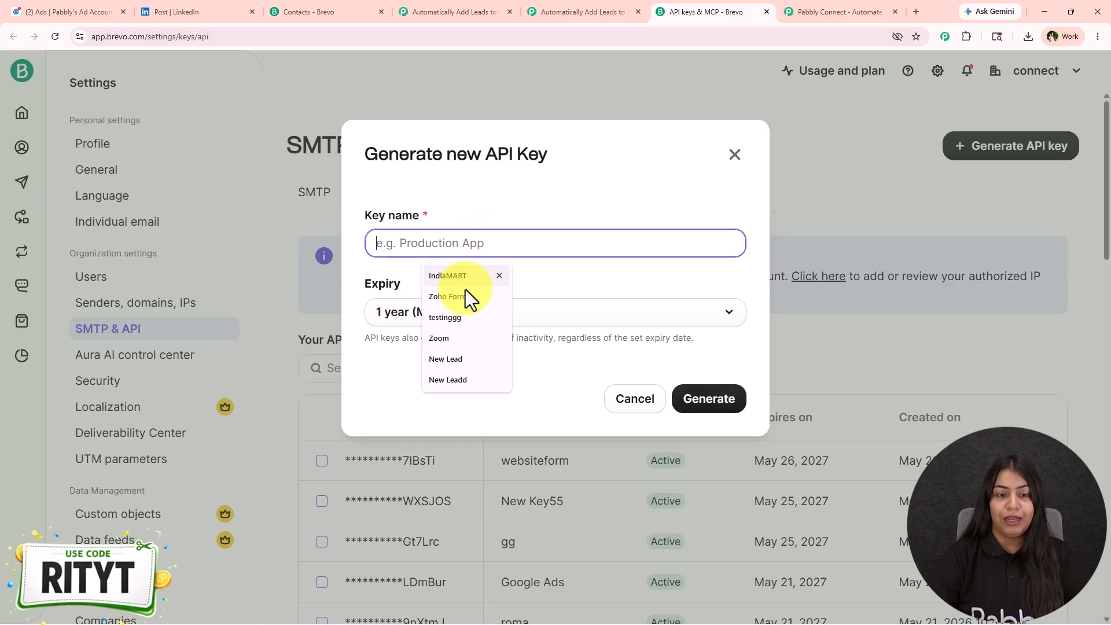
{"action": "left_click", "coordinate": [466, 359]}
{"action": "type", "text": "T"}
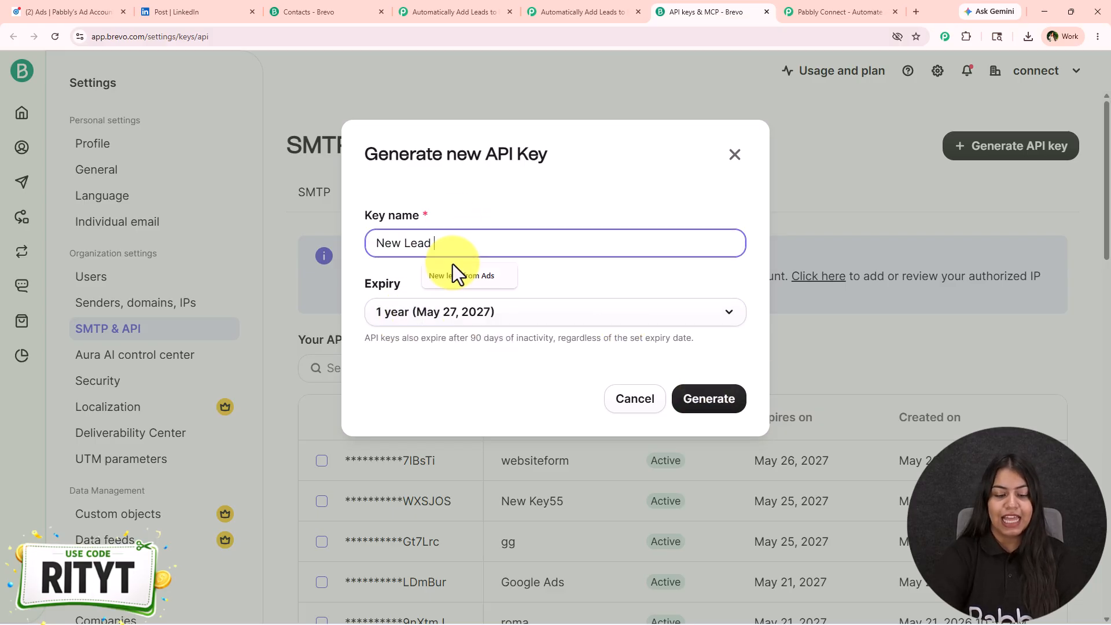
{"action": "type", "text": "uts"}
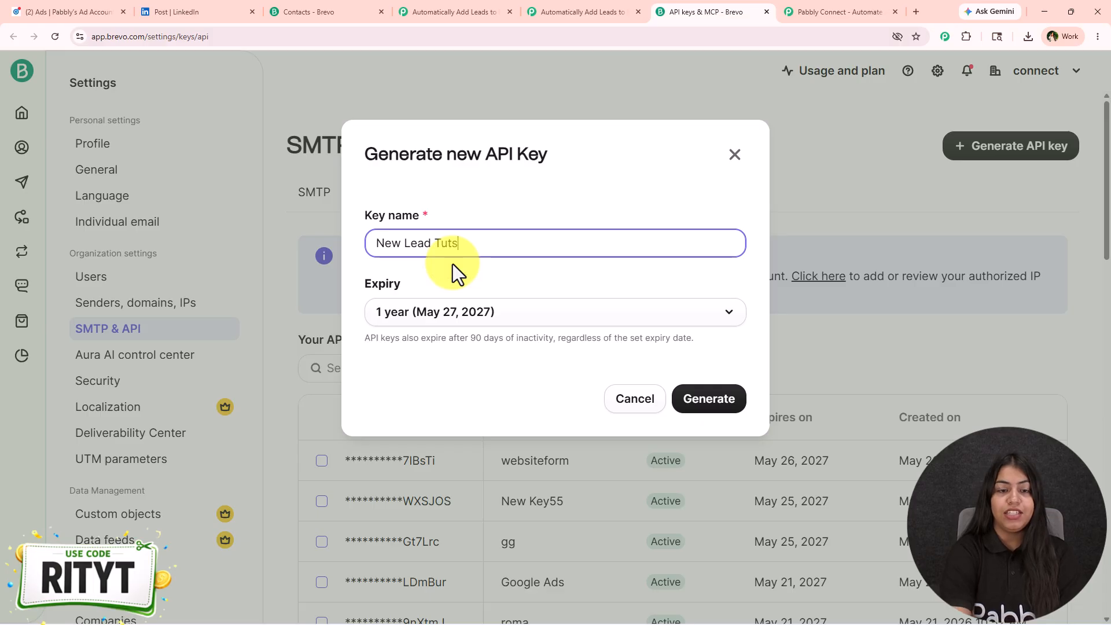
{"action": "left_click", "coordinate": [710, 409]}
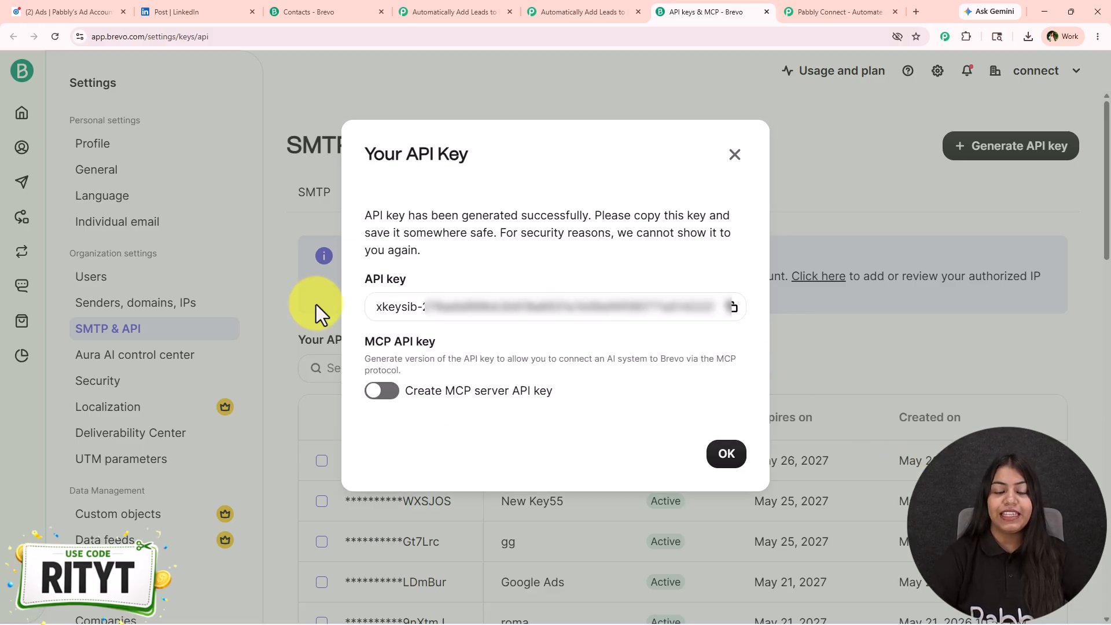
Copy the new API key and close the key dialog.
{"action": "left_click", "coordinate": [732, 307]}
{"action": "left_click", "coordinate": [726, 453]}
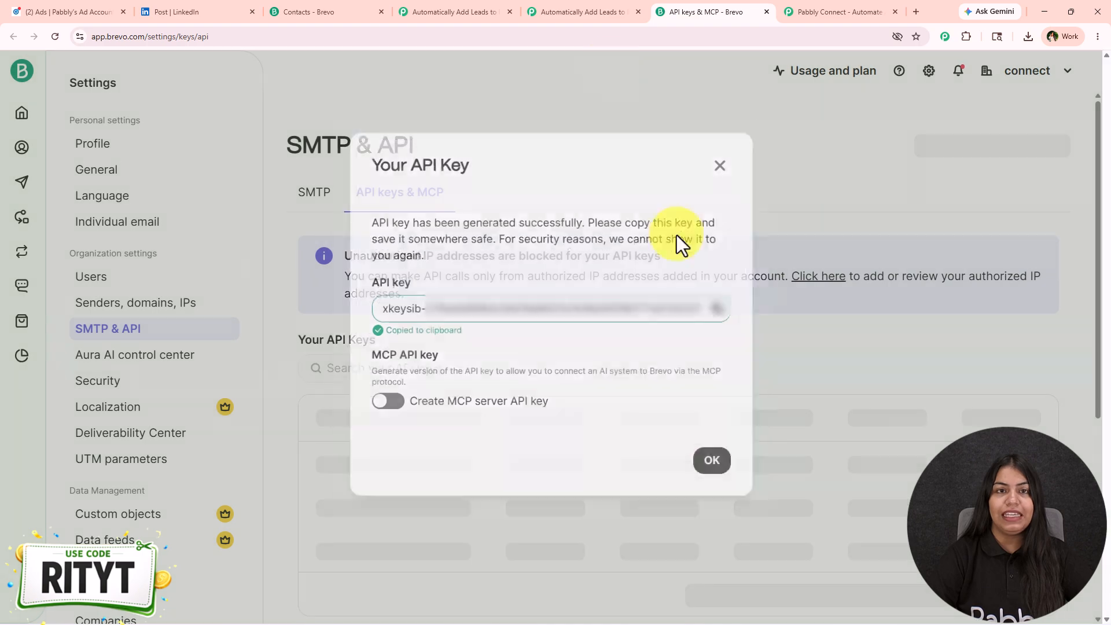
{"action": "left_click", "coordinate": [623, 9]}
Paste the Brevo API key into the API Key field and save the Brevo #23 connection.
{"action": "left_click", "coordinate": [635, 384]}
{"action": "key", "text": "ctrl+v"}
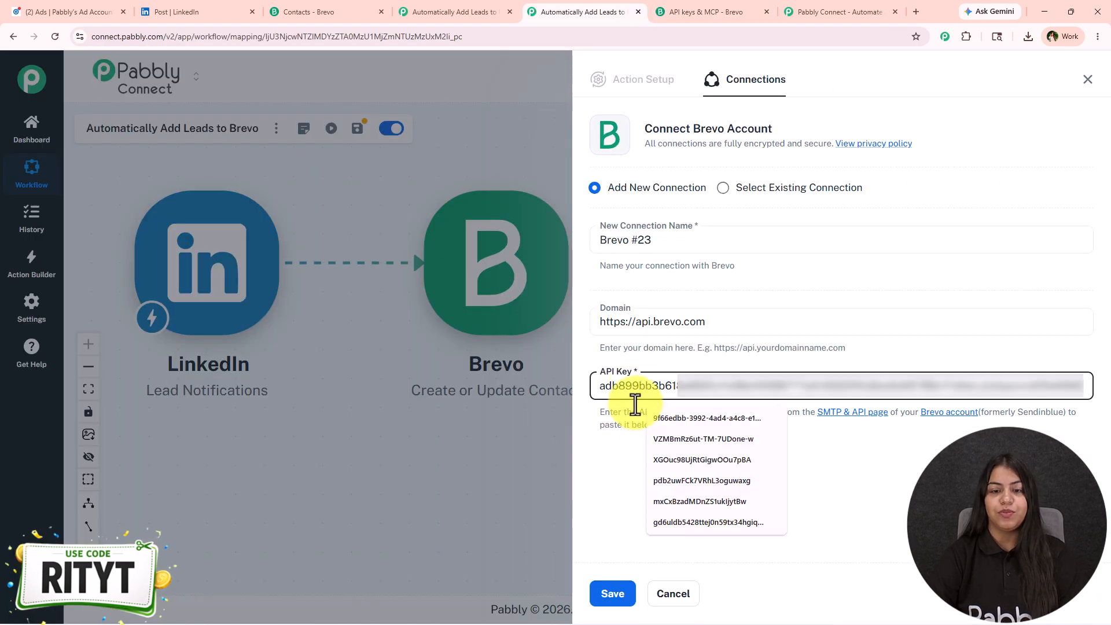
{"action": "left_click", "coordinate": [615, 593]}
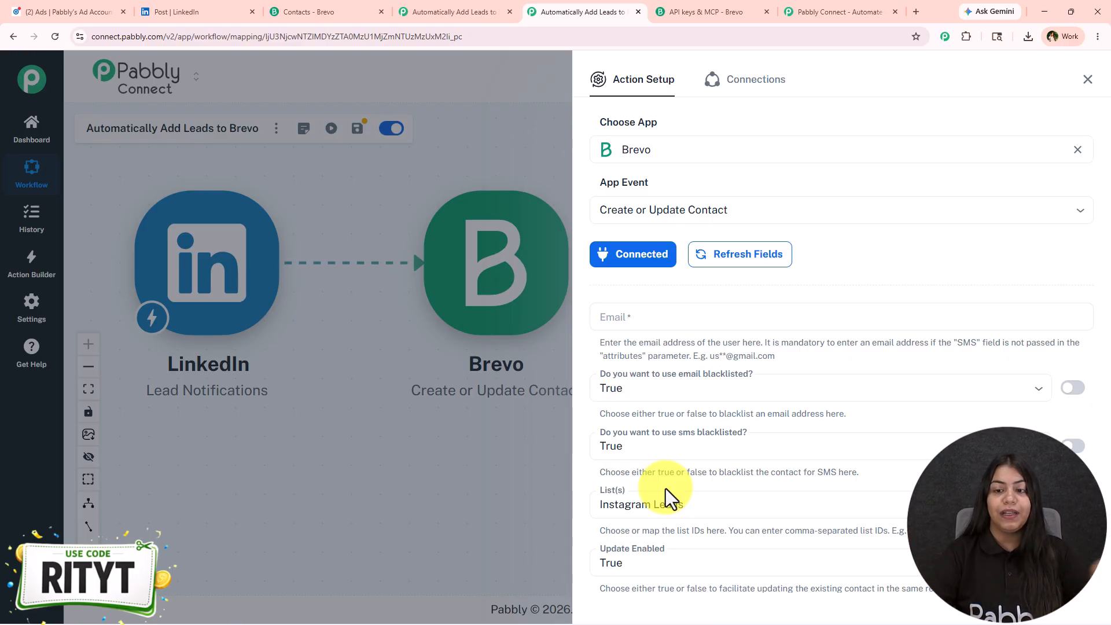
Map the LinkedIn lead's res5 Email address into the Brevo Email field.
{"action": "left_click", "coordinate": [762, 315]}
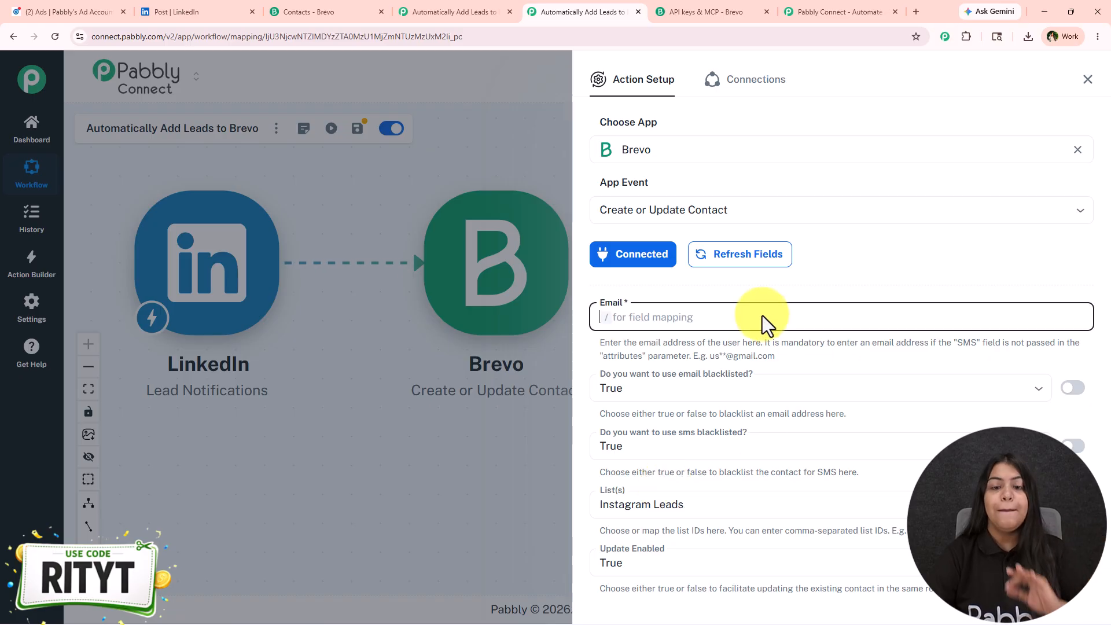
{"action": "type", "text": "new"}
{"action": "key", "text": "ctrl+a"}
{"action": "key", "text": "BackSpace"}
{"action": "type", "text": "/@"}
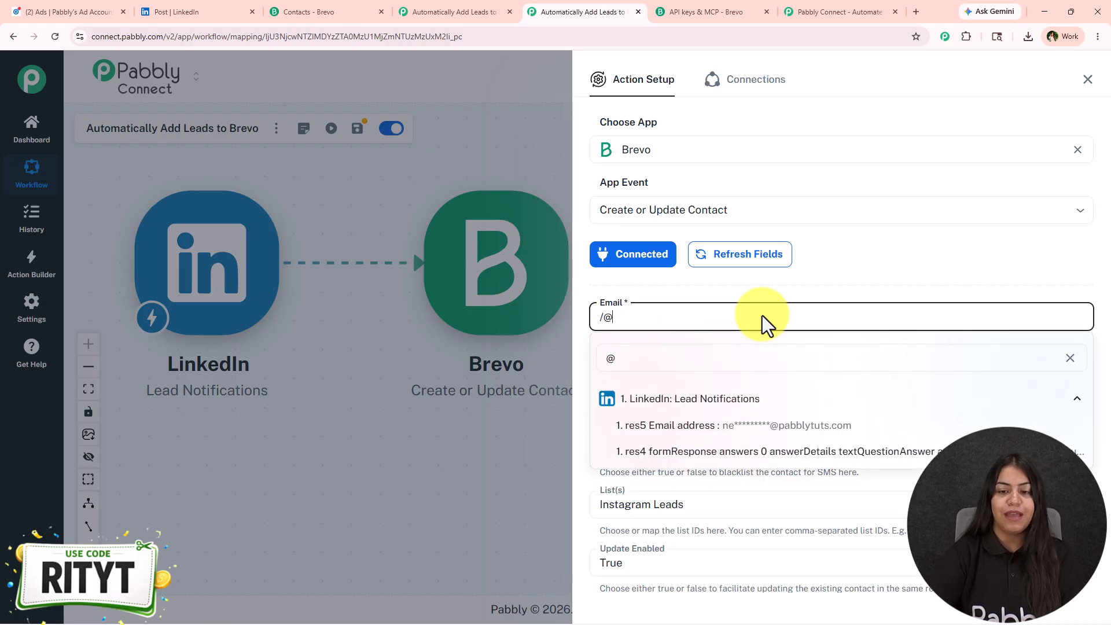
{"action": "left_click", "coordinate": [776, 428]}
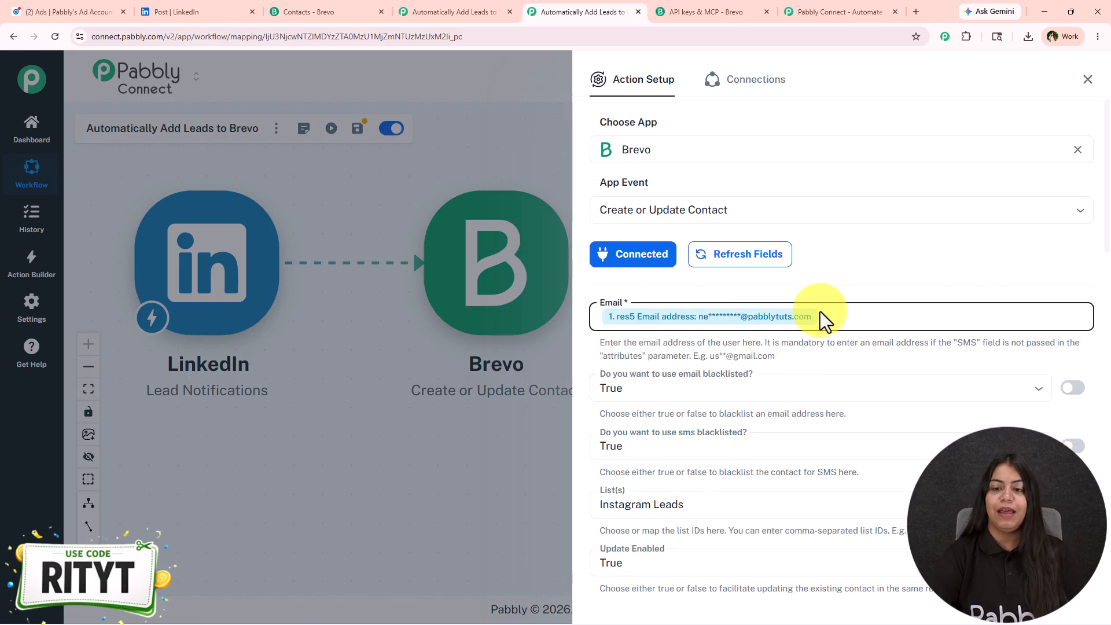
{"action": "key", "text": "BackSpace"}
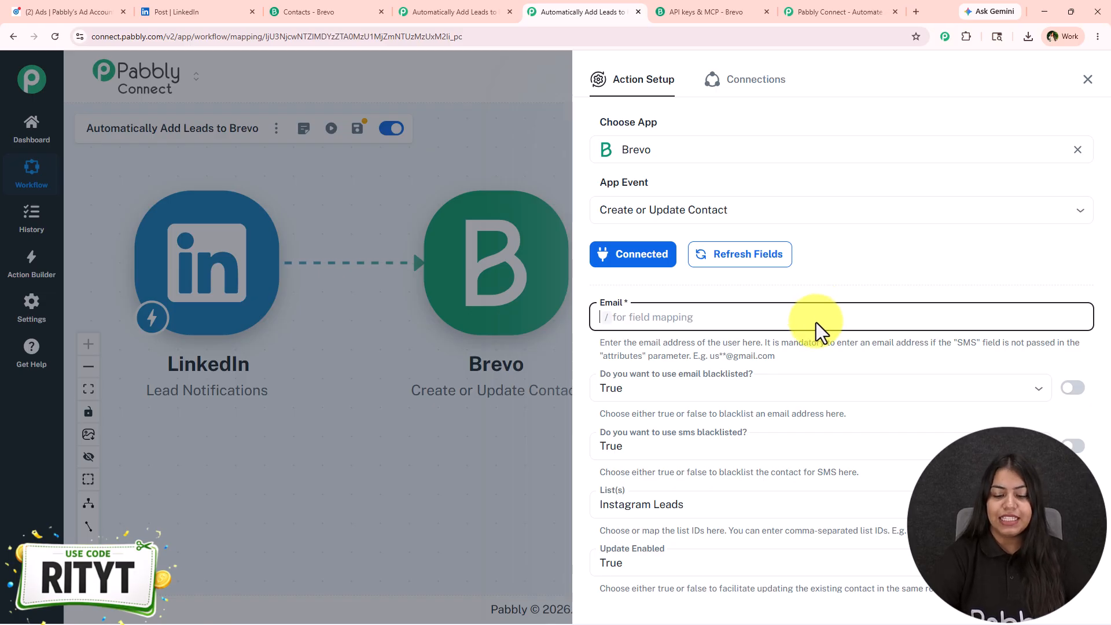
{"action": "type", "text": "/"}
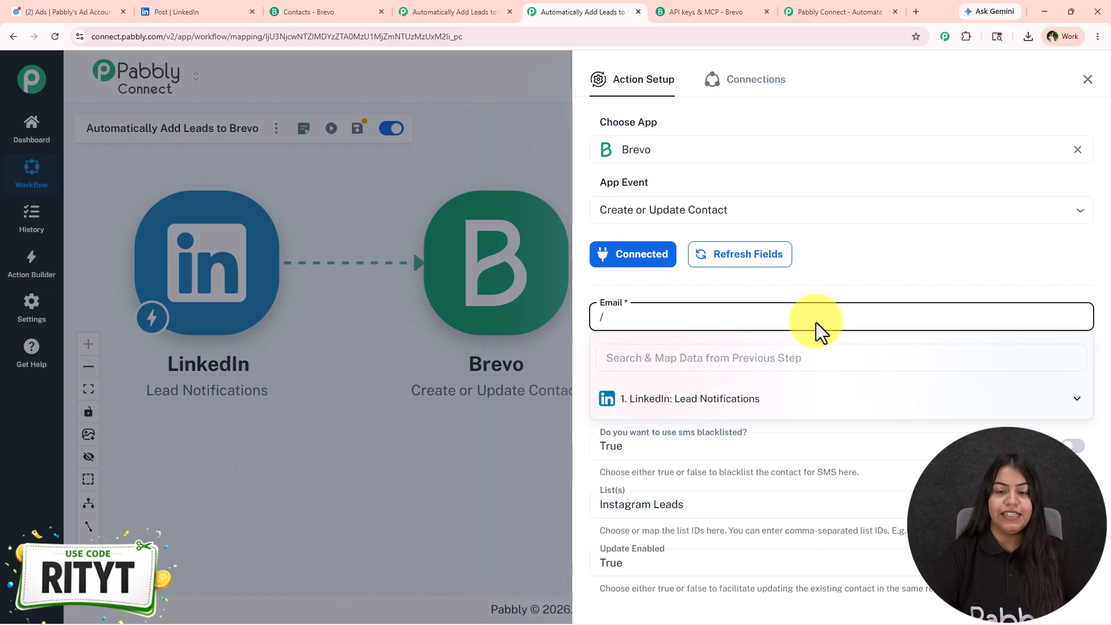
{"action": "left_click", "coordinate": [741, 401]}
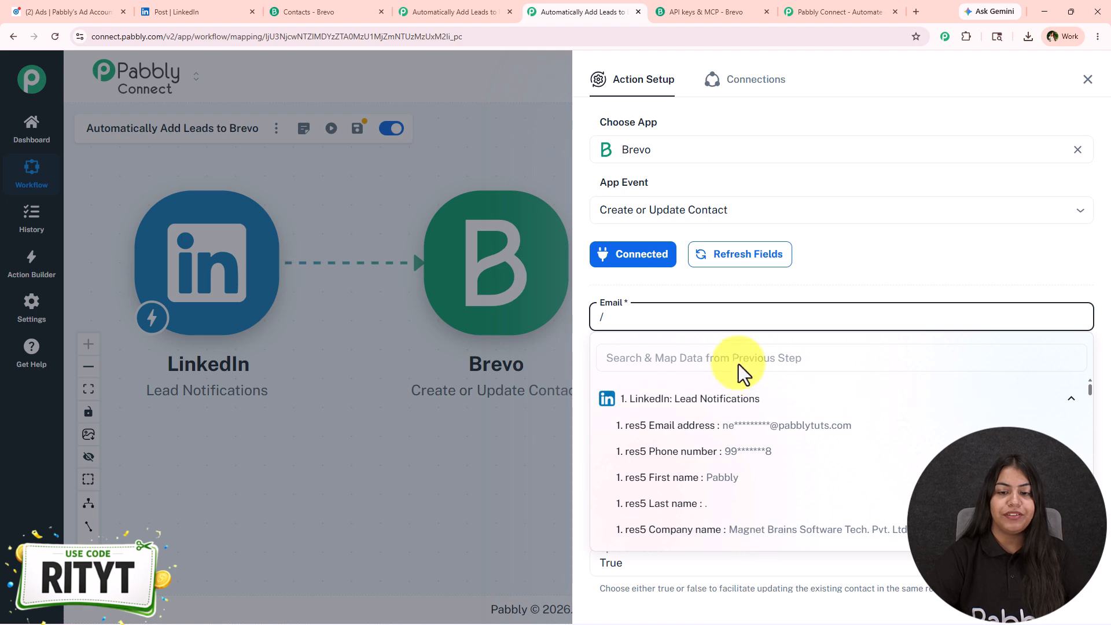
{"action": "left_click", "coordinate": [740, 426]}
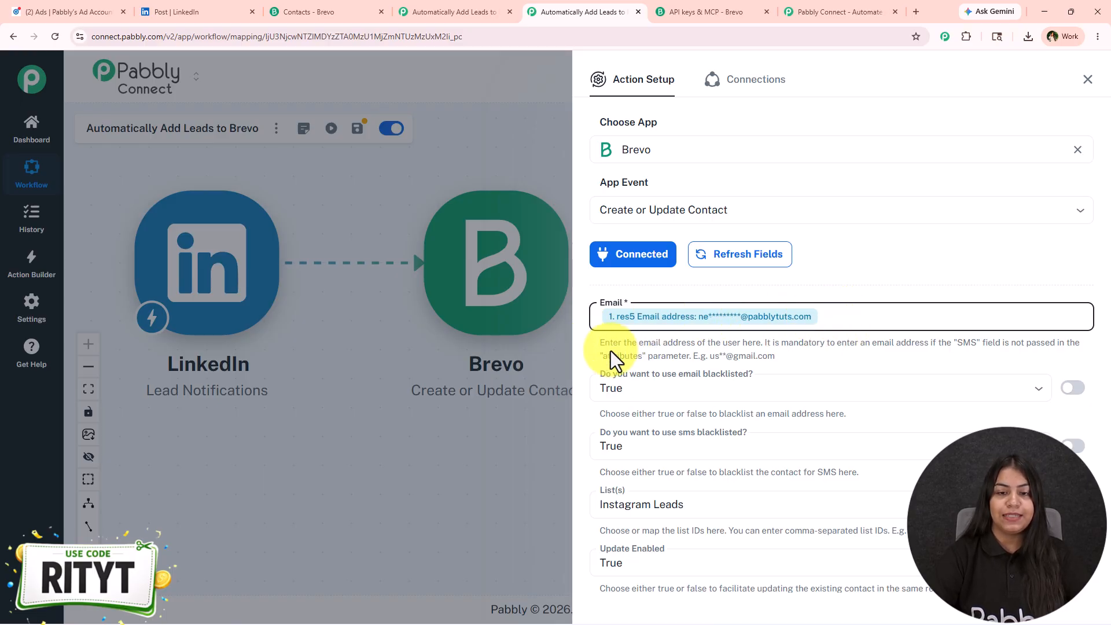
Point out the Email field's help text and the note about the SMS field.
{"action": "left_click_drag", "start_coordinate": [593, 343], "coordinate": [689, 356]}
{"action": "left_click", "coordinate": [945, 356]}
{"action": "left_click", "coordinate": [767, 357]}
{"action": "scroll", "coordinate": [766, 356], "scroll_direction": "down", "scroll_amount": 3}
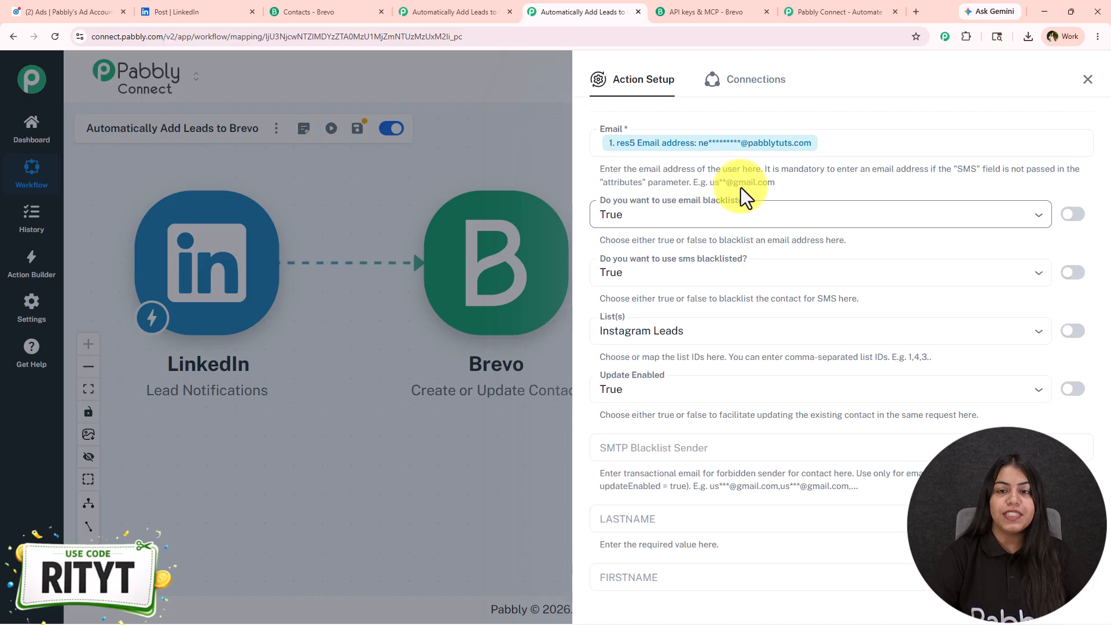
Keep both email and SMS blacklisting set to True.
{"action": "left_click", "coordinate": [871, 213]}
{"action": "left_click", "coordinate": [665, 244]}
{"action": "left_click", "coordinate": [620, 273]}
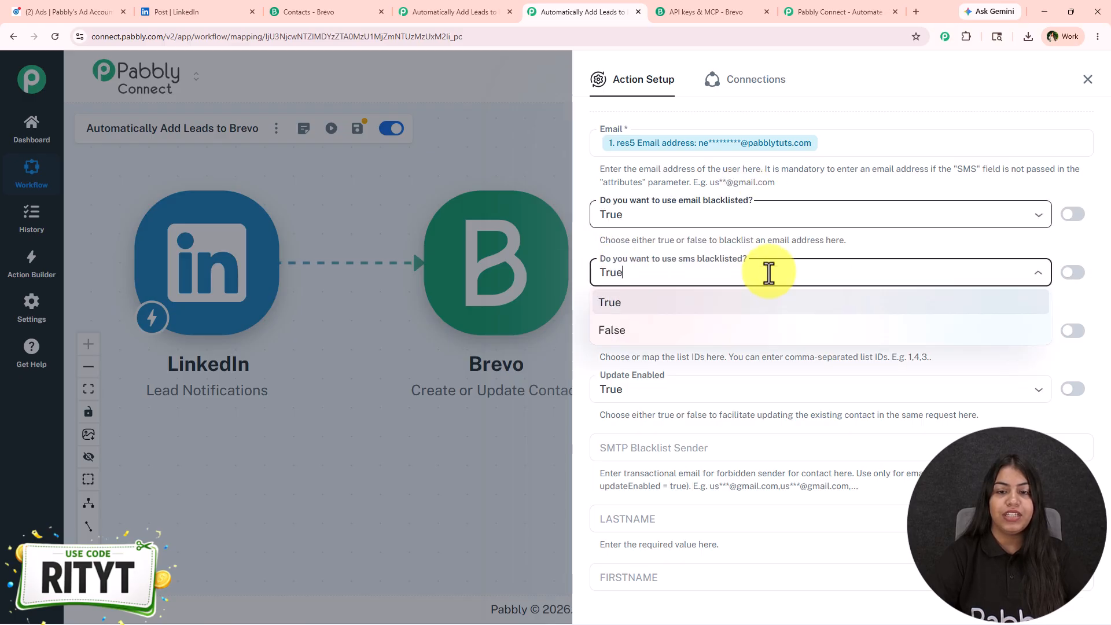
{"action": "left_click", "coordinate": [664, 308]}
{"action": "scroll", "coordinate": [695, 301], "scroll_direction": "down", "scroll_amount": 1}
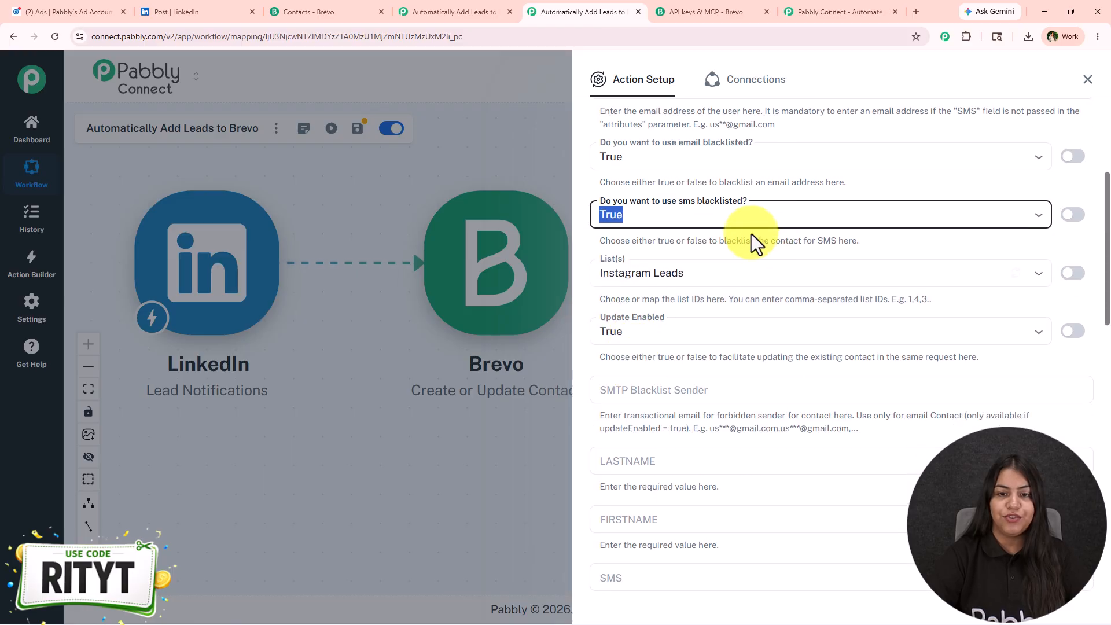
Change the contact list from Instagram Leads to Linkedin Leads.
{"action": "left_click", "coordinate": [697, 265]}
{"action": "scroll", "coordinate": [652, 411], "scroll_direction": "down", "scroll_amount": 1}
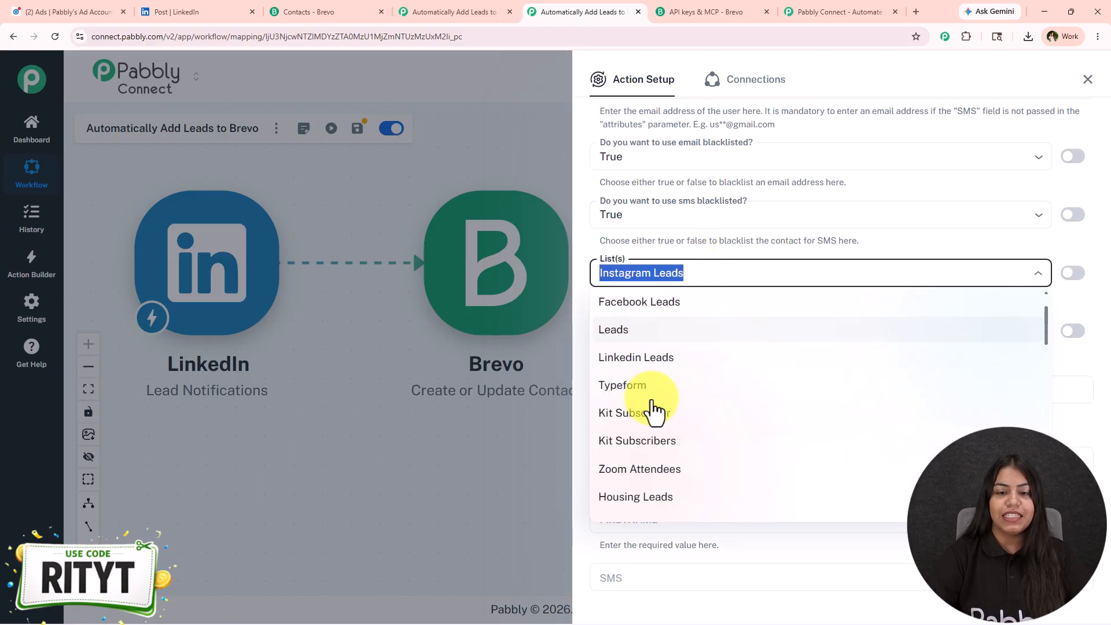
{"action": "left_click", "coordinate": [688, 360]}
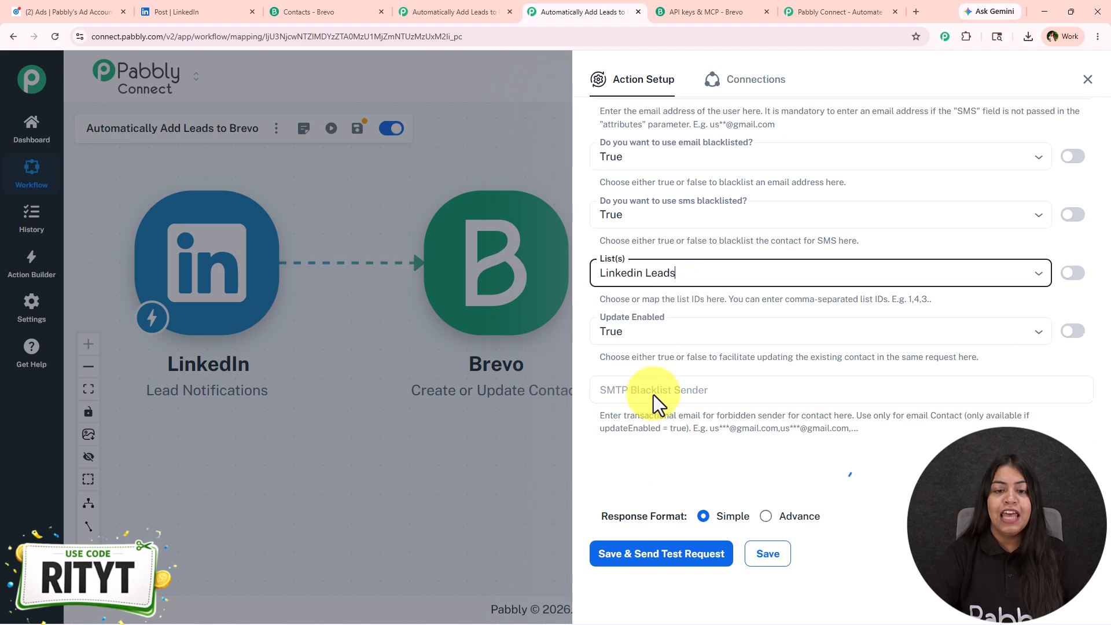
{"action": "scroll", "coordinate": [633, 310], "scroll_direction": "down", "scroll_amount": 1}
Leave Update Enabled set to True.
{"action": "left_click", "coordinate": [649, 252]}
{"action": "left_click", "coordinate": [645, 285]}
{"action": "scroll", "coordinate": [625, 185], "scroll_direction": "down", "scroll_amount": 2}
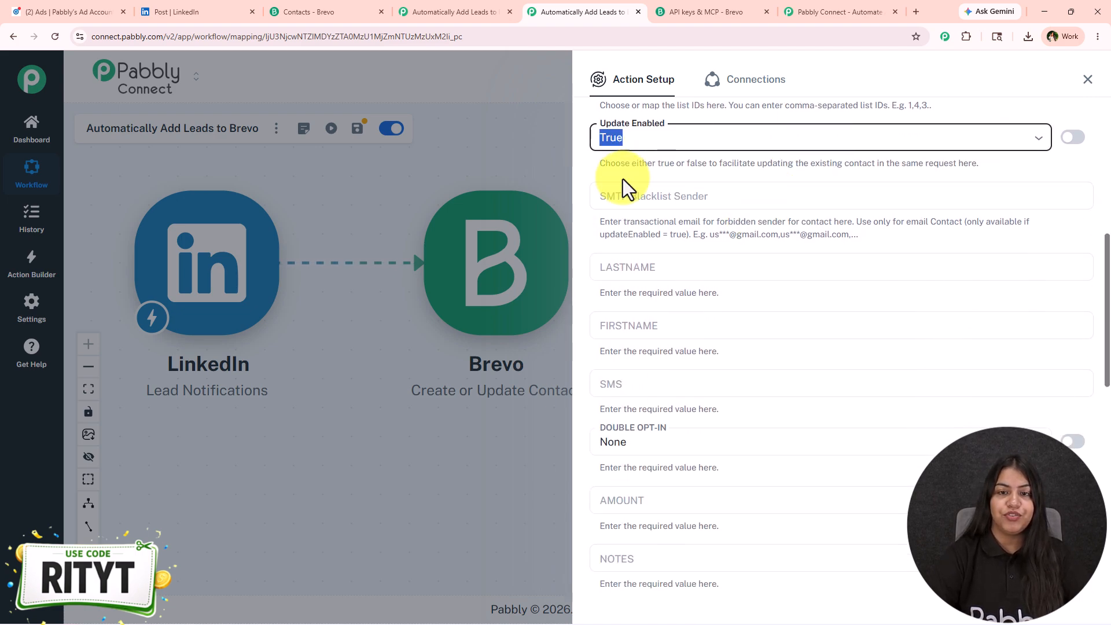
{"action": "left_click", "coordinate": [648, 200]}
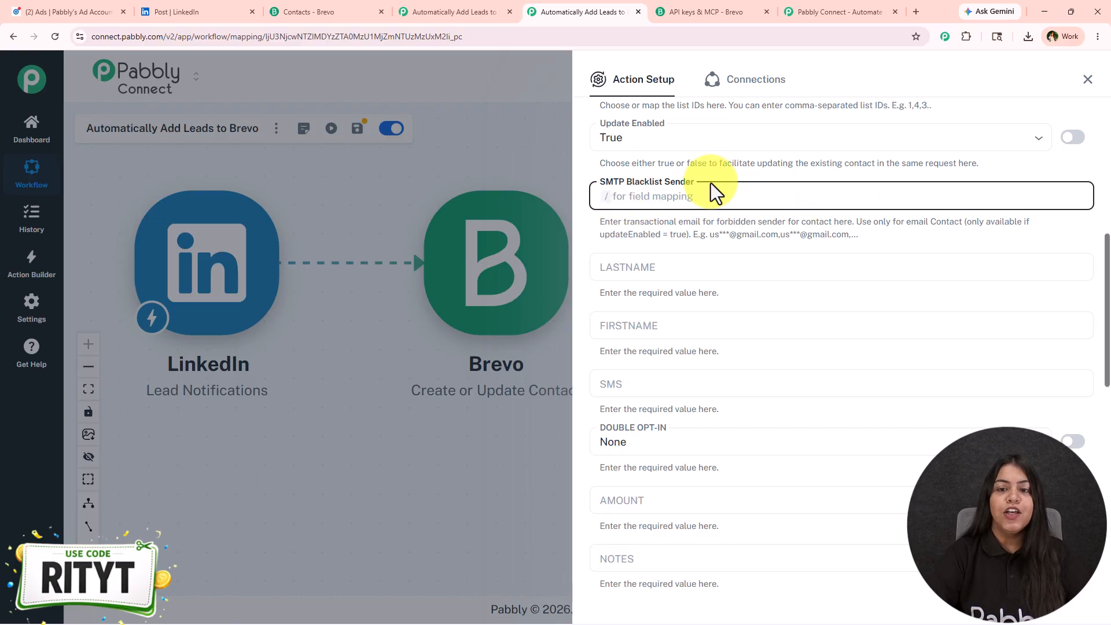
{"action": "scroll", "coordinate": [770, 211], "scroll_direction": "down", "scroll_amount": 1}
Map res5 Last name into LASTNAME and res5 First name into FIRSTNAME.
{"action": "left_click", "coordinate": [712, 212]}
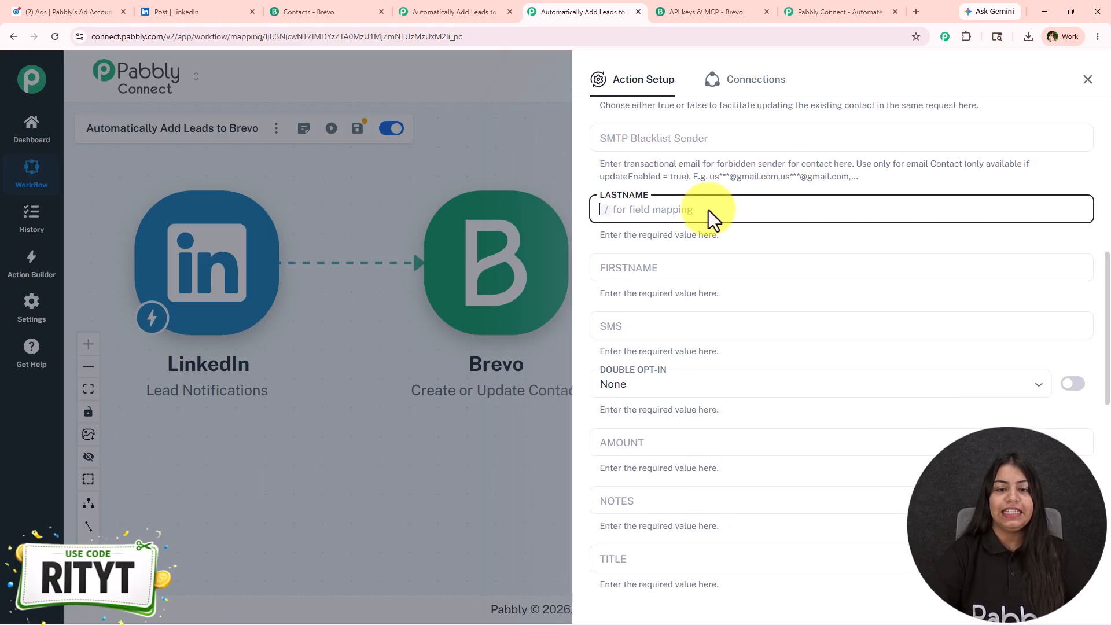
{"action": "type", "text": "/l"}
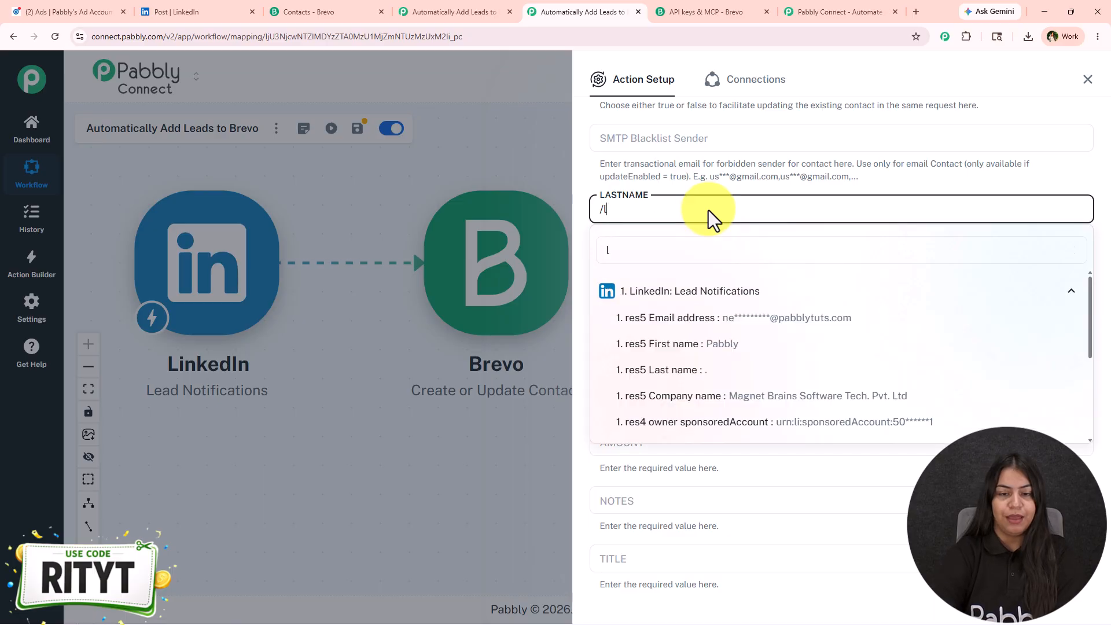
{"action": "left_click", "coordinate": [719, 369]}
{"action": "left_click", "coordinate": [652, 271]}
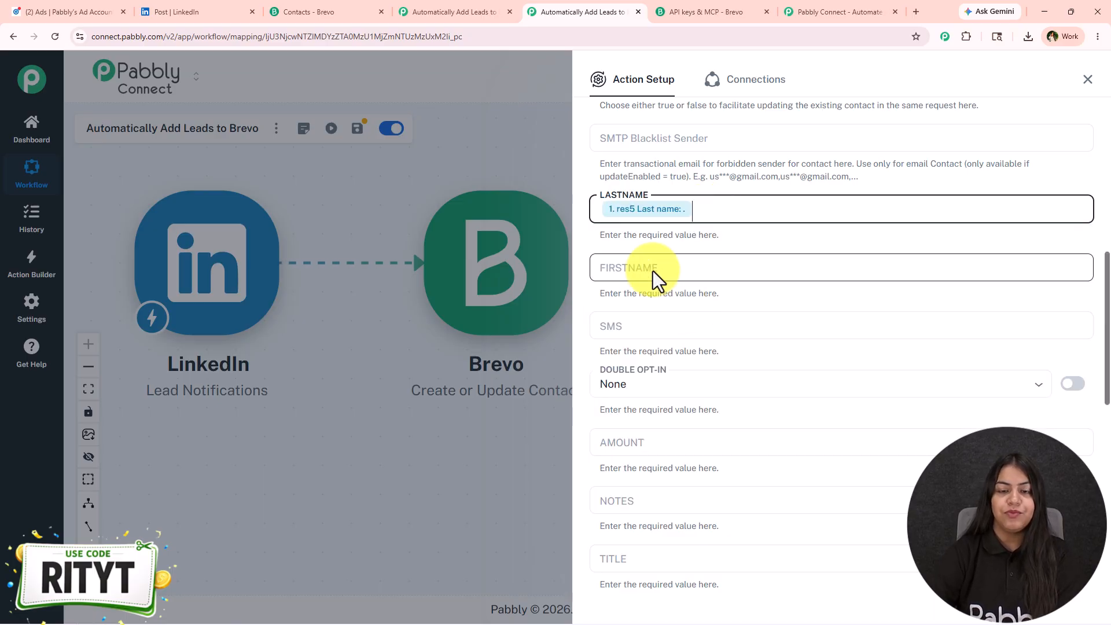
{"action": "type", "text": "/fi"}
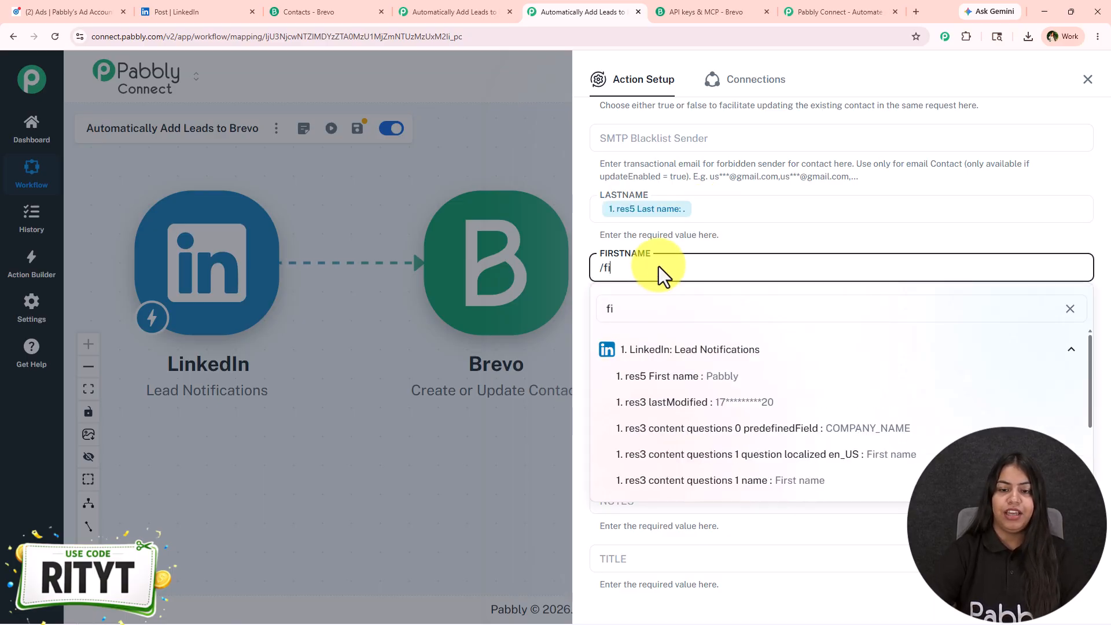
{"action": "left_click", "coordinate": [625, 377]}
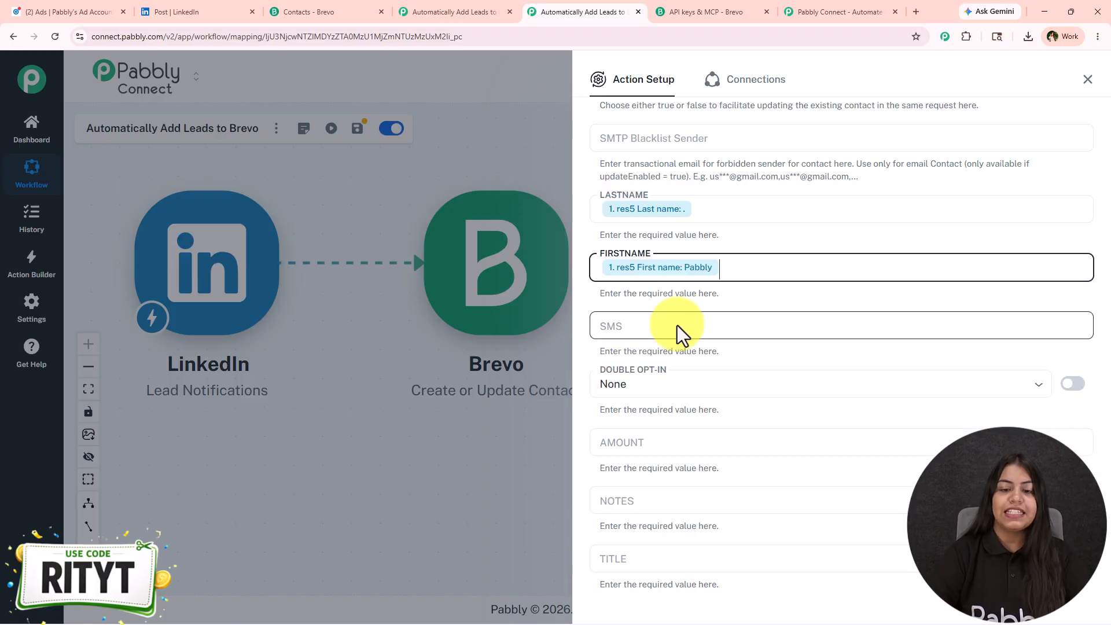
{"action": "scroll", "coordinate": [678, 324], "scroll_direction": "down", "scroll_amount": 6}
{"action": "scroll", "coordinate": [686, 317], "scroll_direction": "down", "scroll_amount": 4}
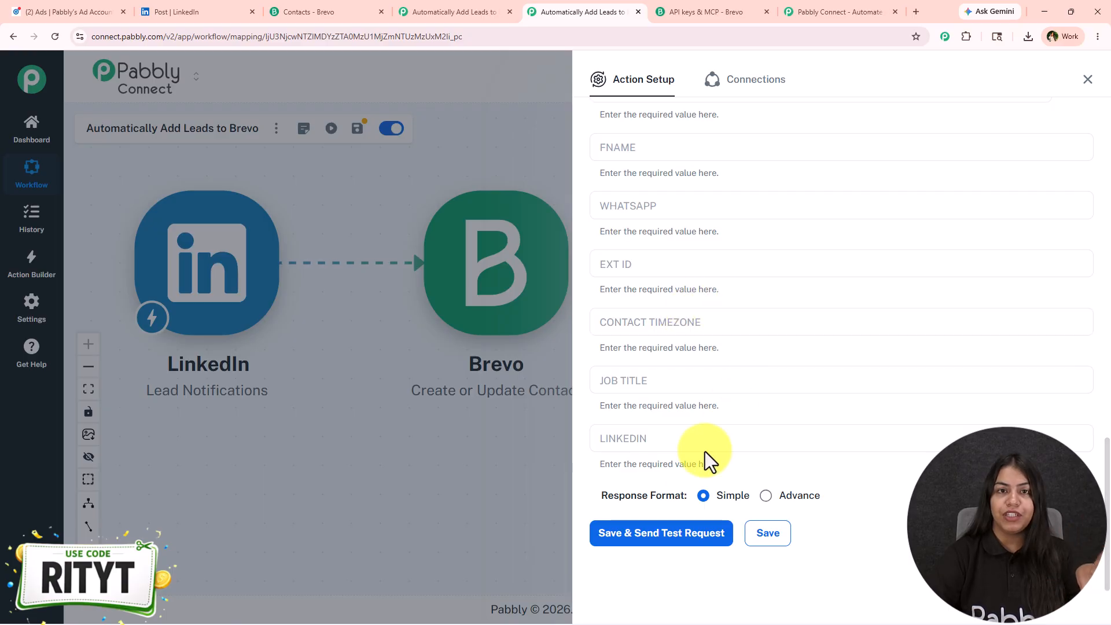
Send the Brevo test request, confirm returned contact id 516, and tidy the canvas.
{"action": "scroll", "coordinate": [684, 457], "scroll_direction": "up", "scroll_amount": 15}
{"action": "scroll", "coordinate": [696, 379], "scroll_direction": "down", "scroll_amount": 16}
{"action": "scroll", "coordinate": [694, 382], "scroll_direction": "down", "scroll_amount": 2}
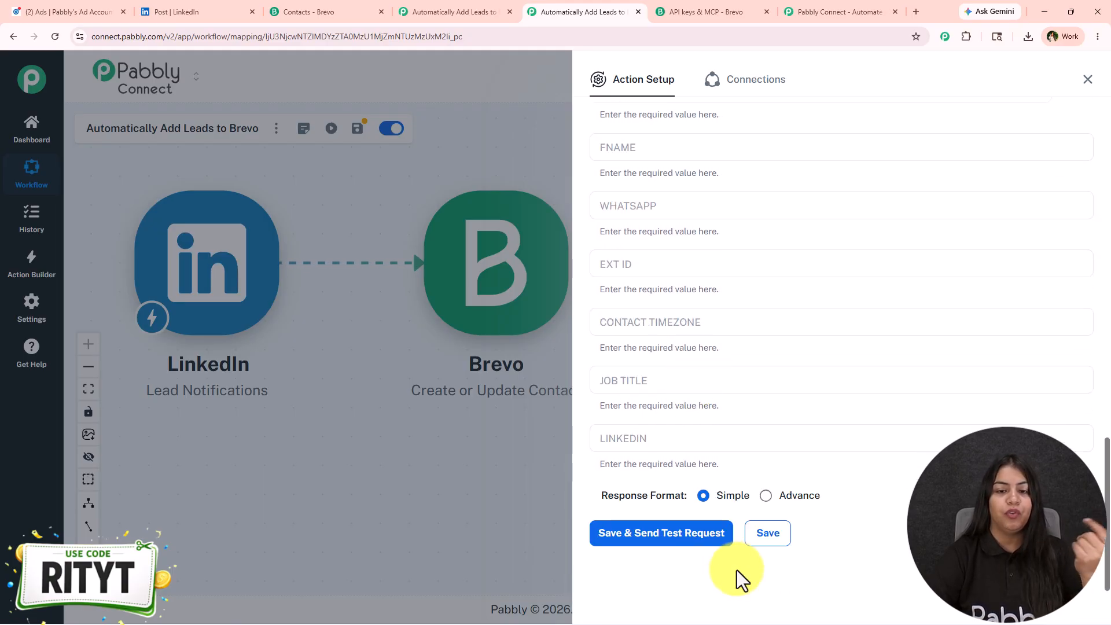
{"action": "left_click", "coordinate": [700, 532]}
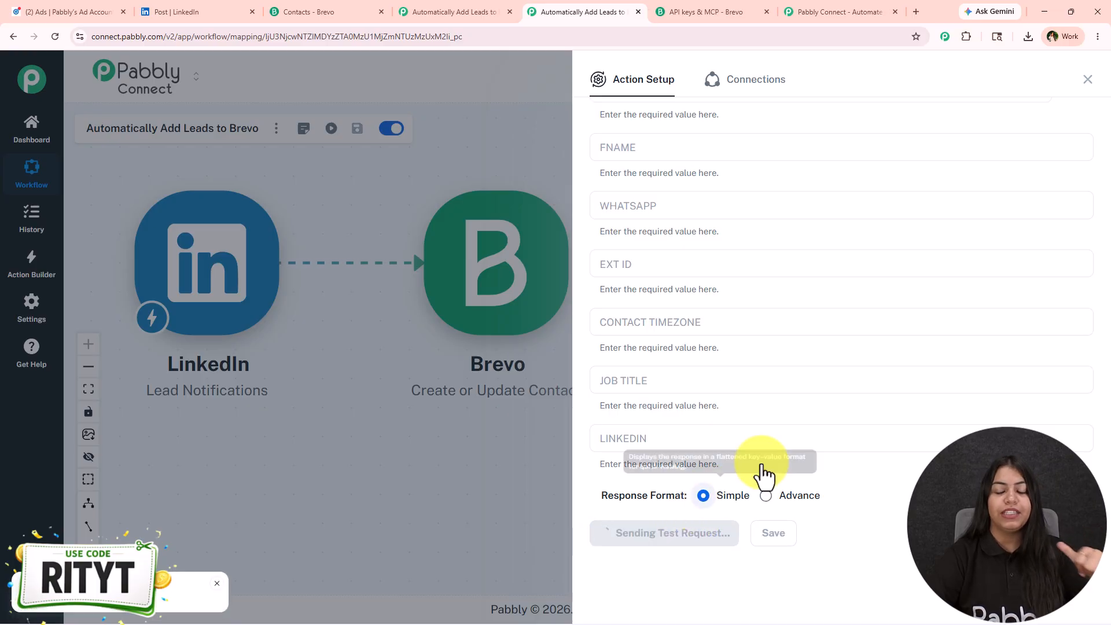
{"action": "scroll", "coordinate": [915, 489], "scroll_direction": "down", "scroll_amount": 2}
{"action": "double_click", "coordinate": [868, 513]}
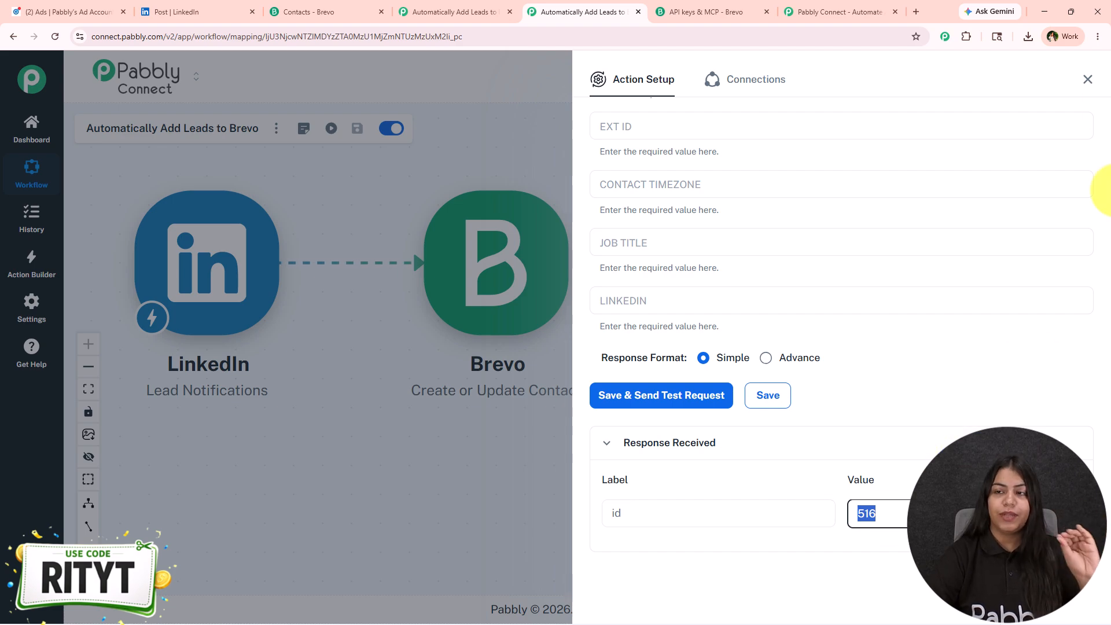
{"action": "left_click", "coordinate": [1088, 79]}
{"action": "left_click_drag", "start_coordinate": [489, 294], "coordinate": [473, 366]}
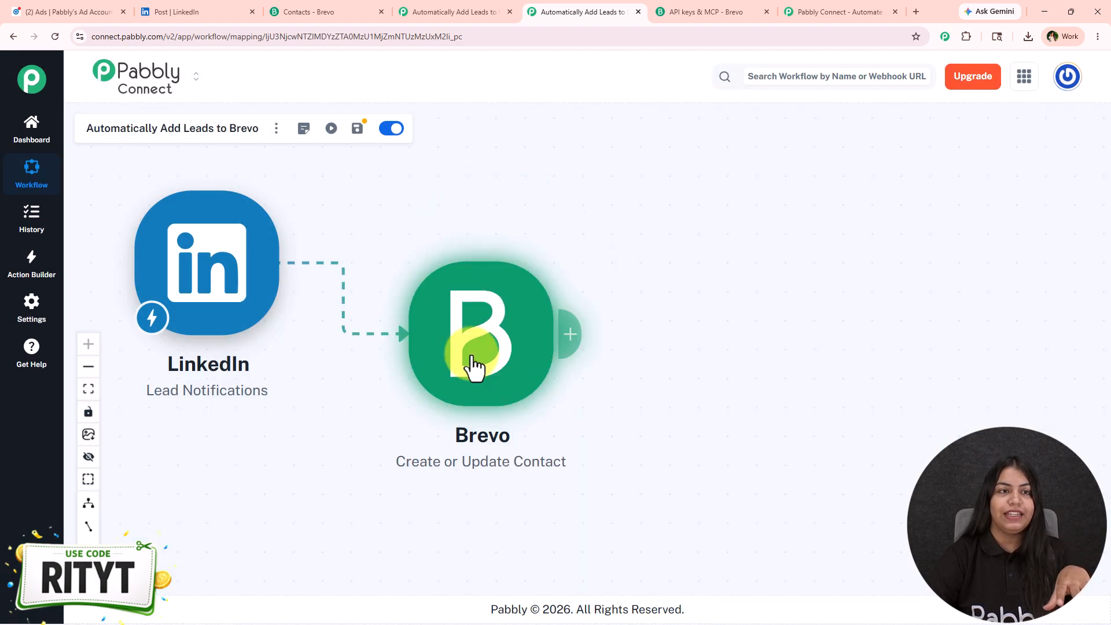
Reload Brevo's contacts list and open the new 'Pabbly .' contact.
{"action": "left_click", "coordinate": [301, 11]}
{"action": "scroll", "coordinate": [320, 535], "scroll_direction": "down", "scroll_amount": 1}
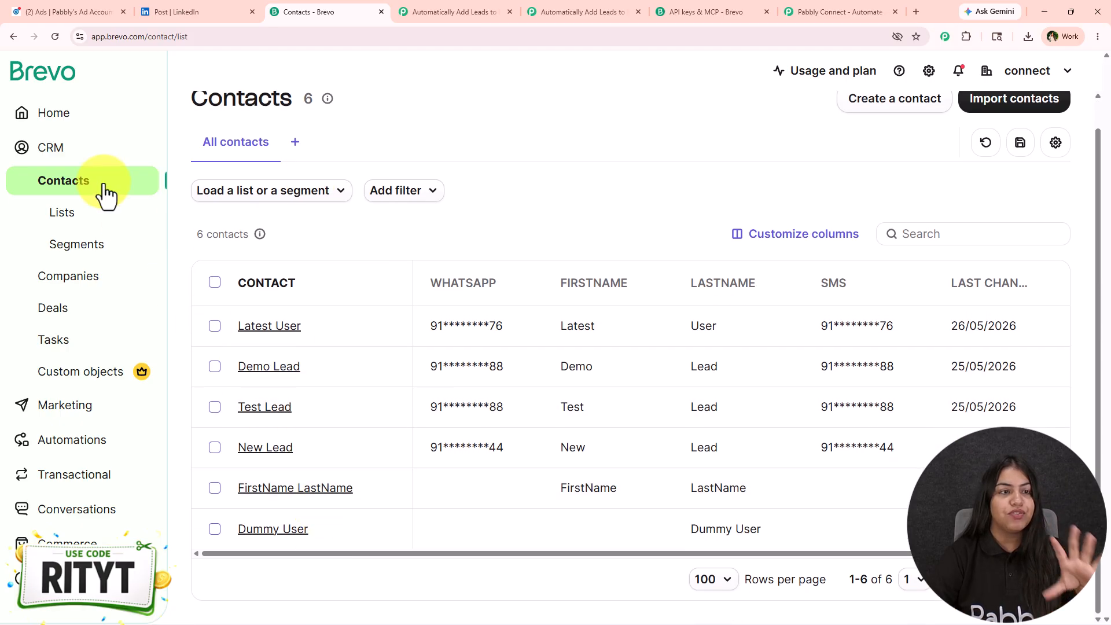
{"action": "scroll", "coordinate": [225, 300], "scroll_direction": "up", "scroll_amount": 1}
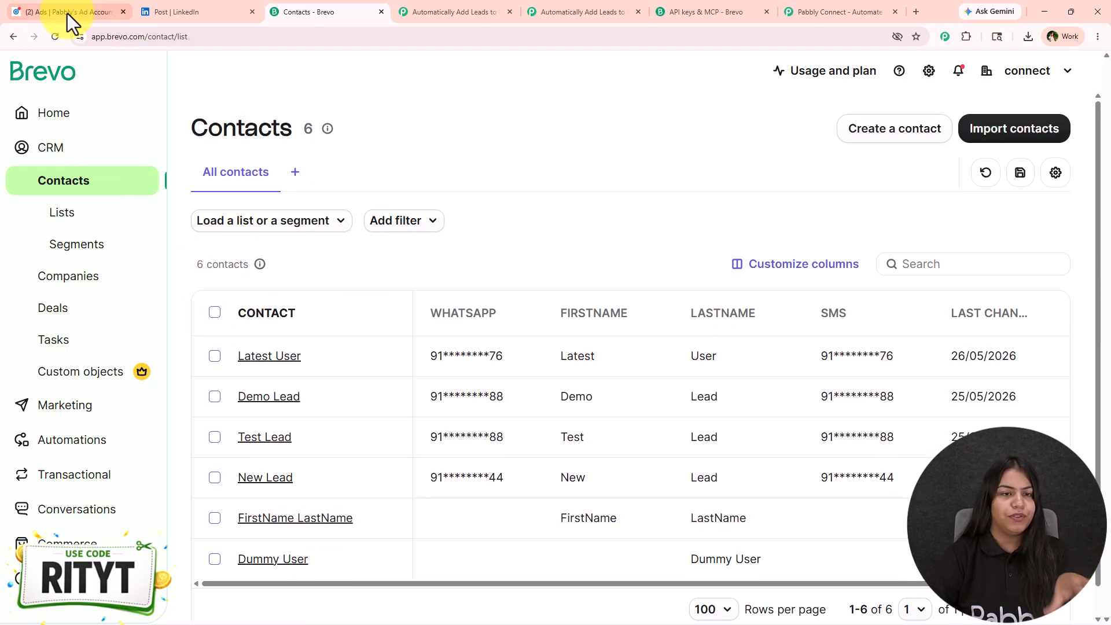
{"action": "left_click", "coordinate": [55, 36]}
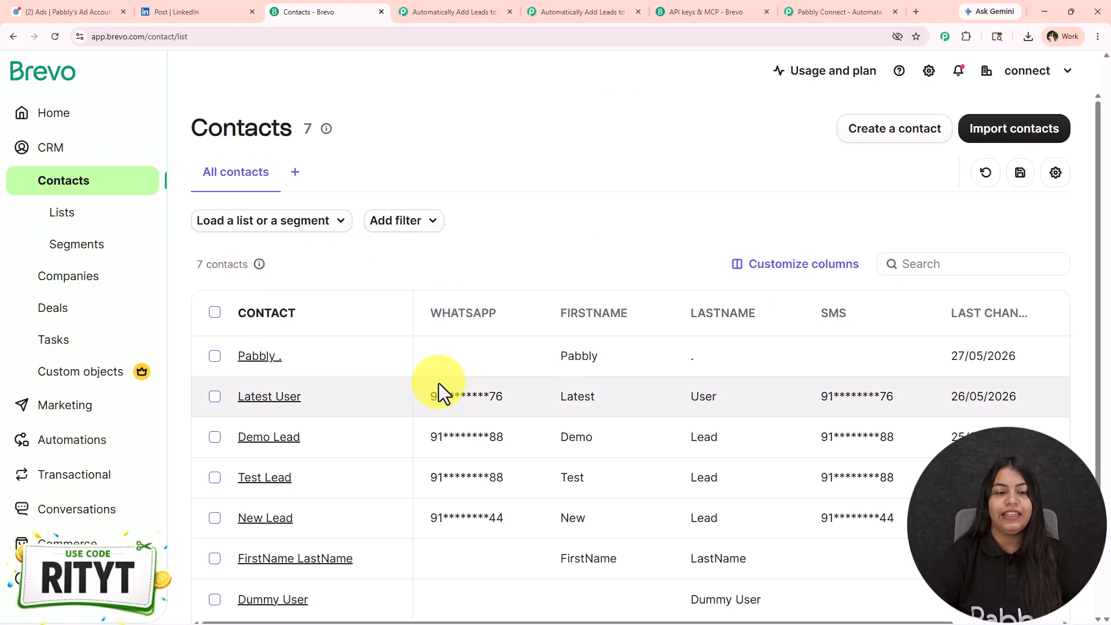
{"action": "left_click", "coordinate": [272, 360]}
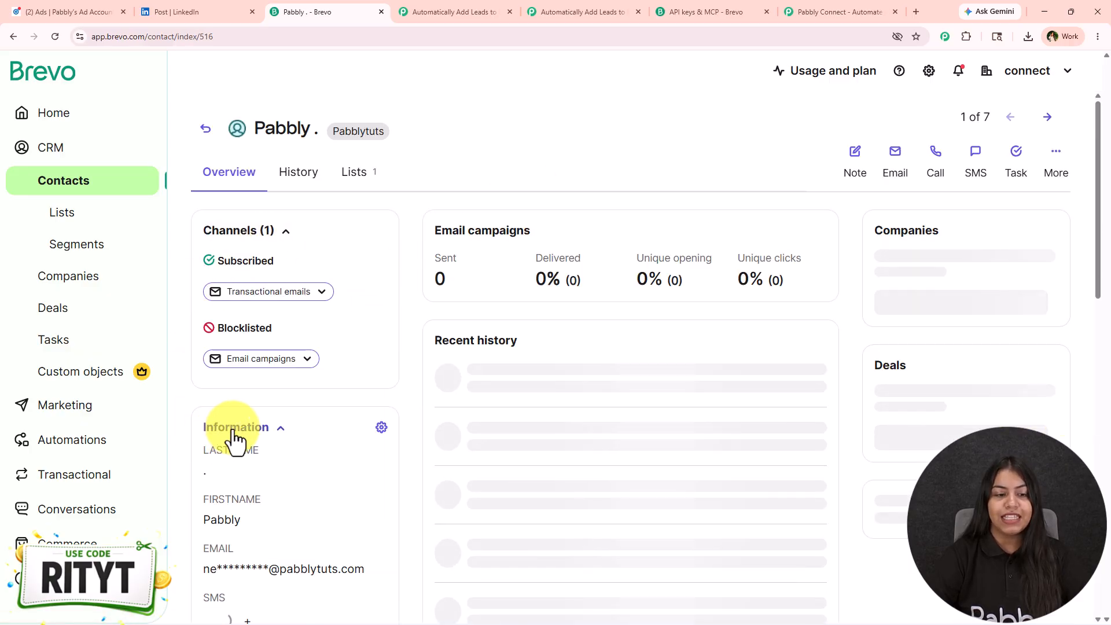
{"action": "scroll", "coordinate": [255, 504], "scroll_direction": "down", "scroll_amount": 2}
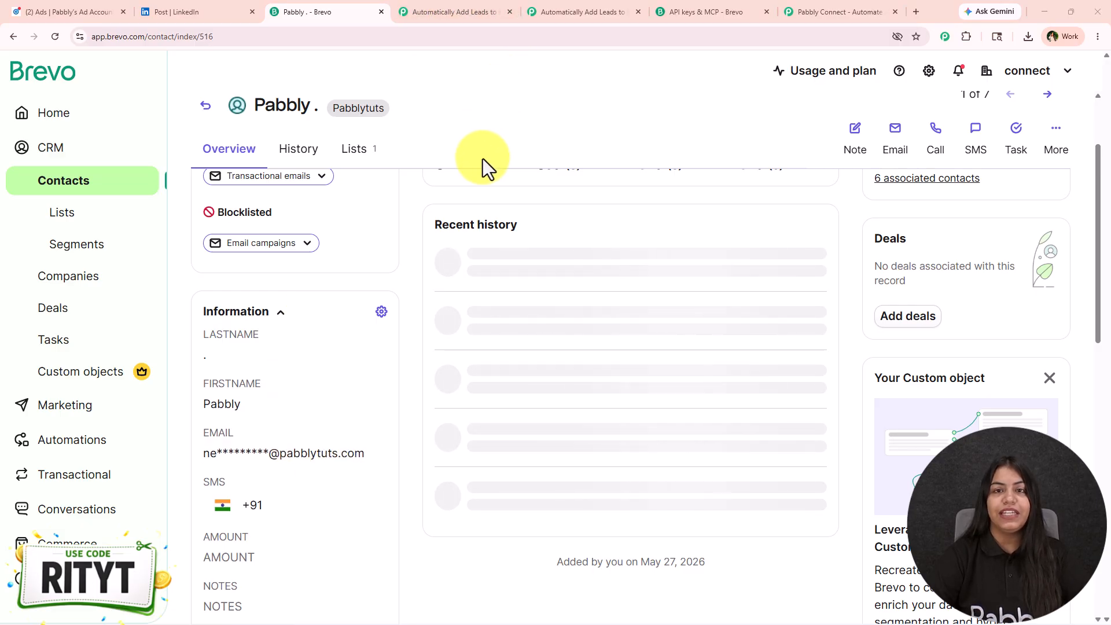
Reload the LinkedIn sponsored post page.
{"action": "left_click", "coordinate": [530, 12]}
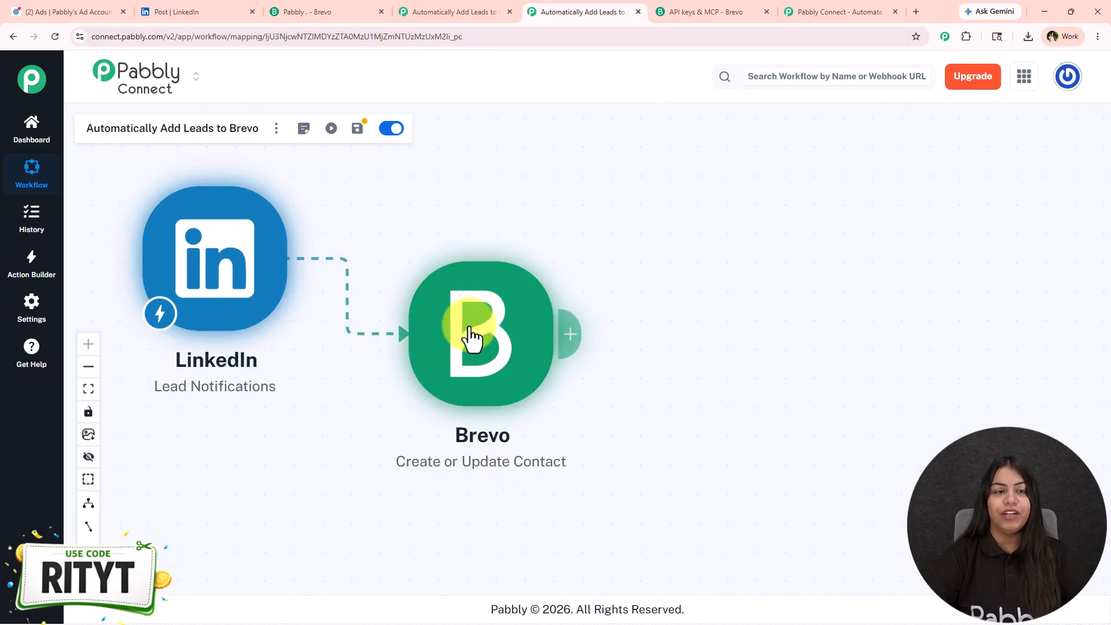
{"action": "left_click", "coordinate": [198, 11]}
{"action": "left_click", "coordinate": [54, 38]}
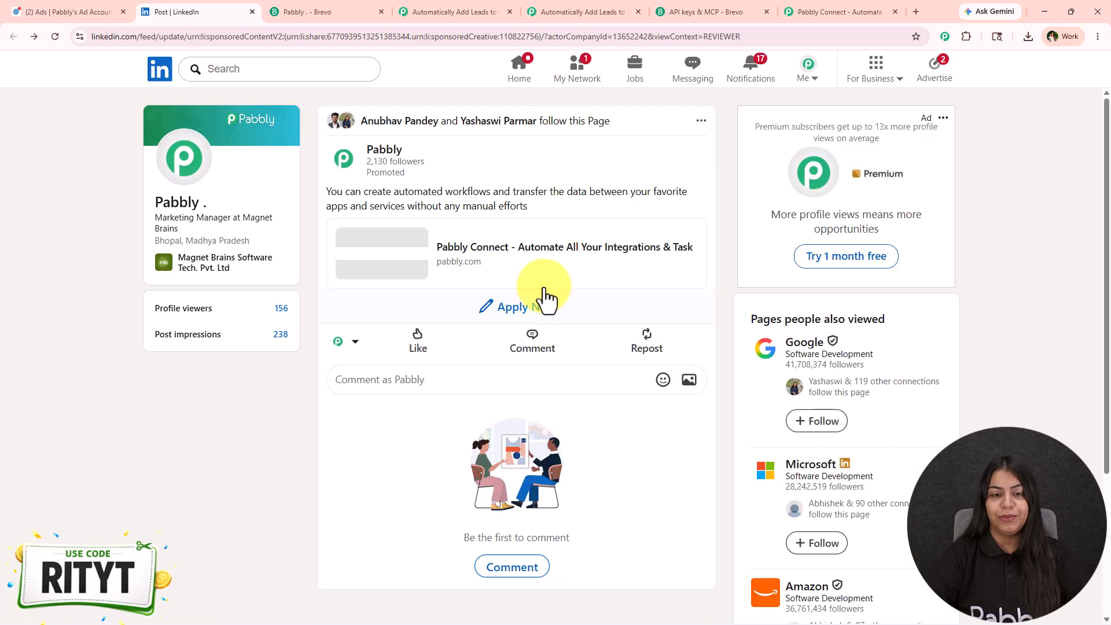
Open the Apply Now lead form and replace the prefilled e-mail and phone with test values.
{"action": "left_click", "coordinate": [536, 310]}
{"action": "left_click_drag", "start_coordinate": [526, 387], "coordinate": [305, 392]}
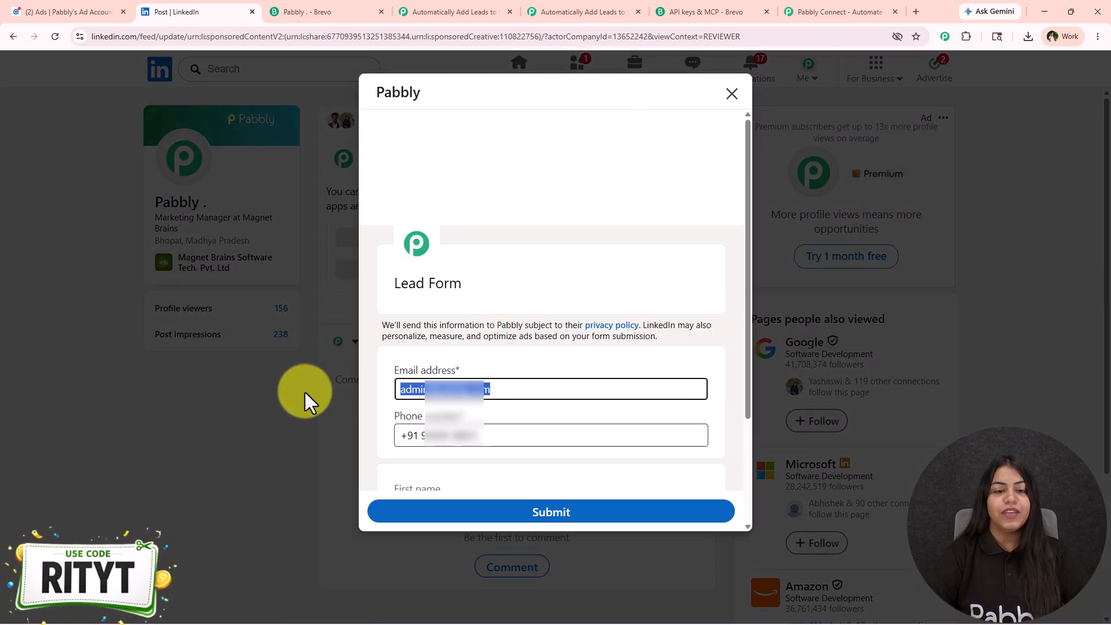
{"action": "key", "text": "BackSpace"}
{"action": "left_click_drag", "start_coordinate": [583, 432], "coordinate": [308, 448]}
{"action": "key", "text": "BackSpace"}
{"action": "left_click", "coordinate": [529, 390]}
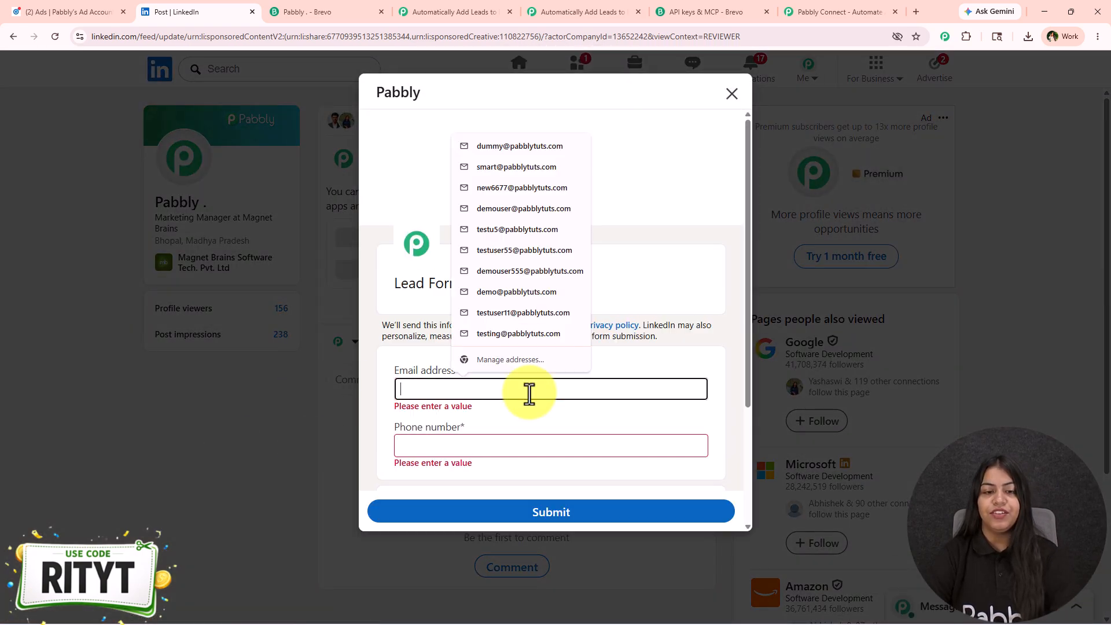
{"action": "left_click", "coordinate": [525, 336]}
{"action": "left_click", "coordinate": [405, 443]}
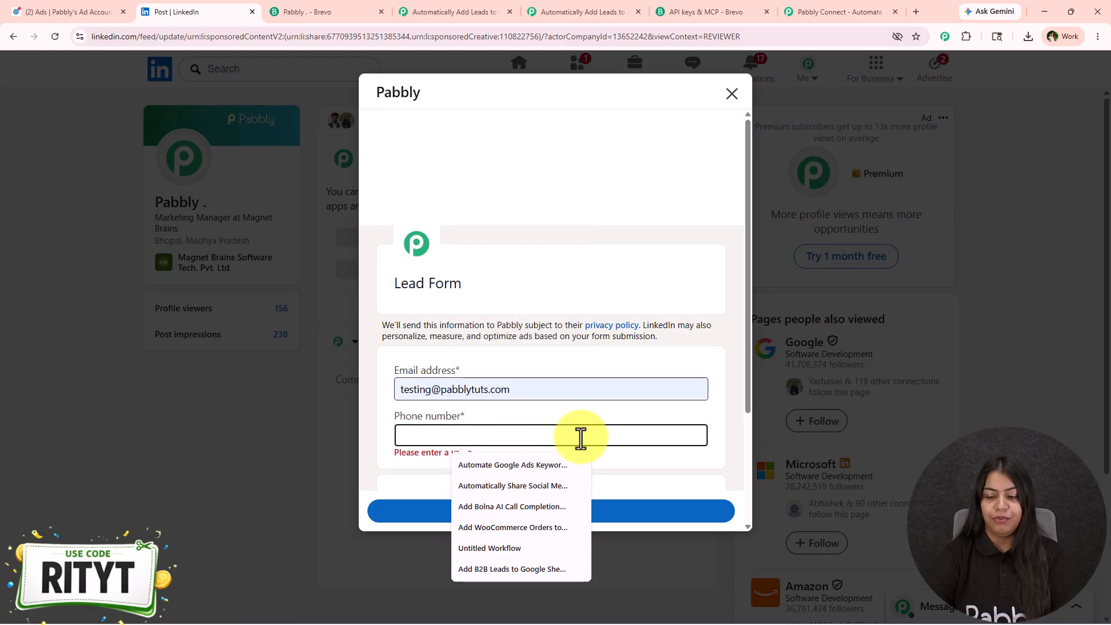
{"action": "type", "text": "77777777777"}
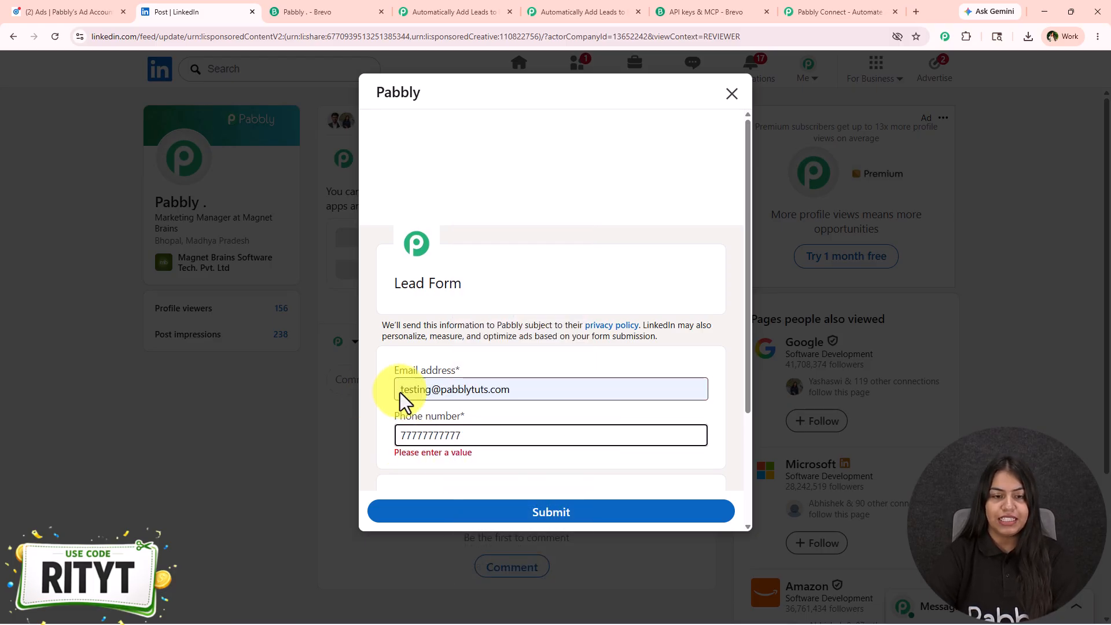
Append 777 to the e-mail, drop one phone digit, and submit the form.
{"action": "left_click", "coordinate": [418, 389]}
{"action": "type", "text": "7"}
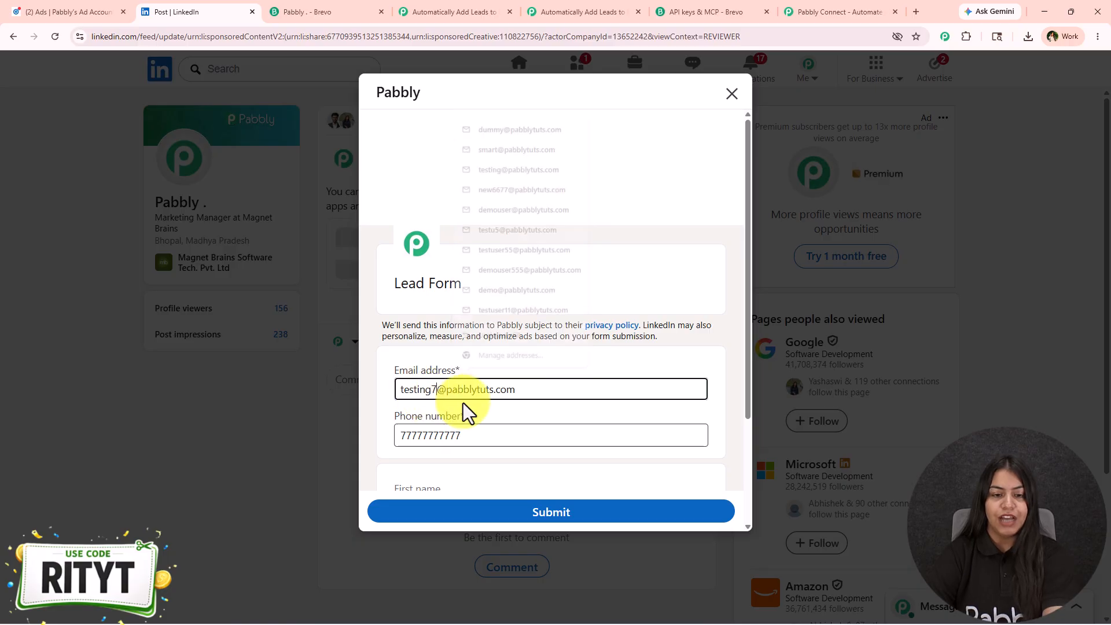
{"action": "type", "text": "77"}
{"action": "left_click", "coordinate": [484, 436]}
{"action": "key", "text": "BackSpace"}
{"action": "left_click", "coordinate": [529, 518]}
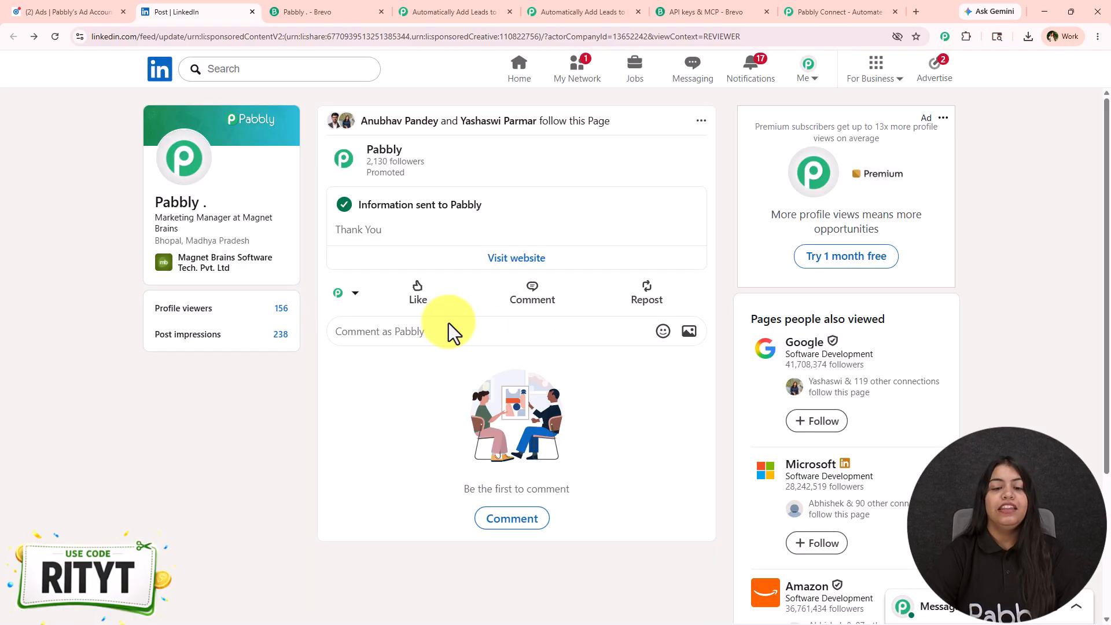
{"action": "left_click", "coordinate": [345, 13]}
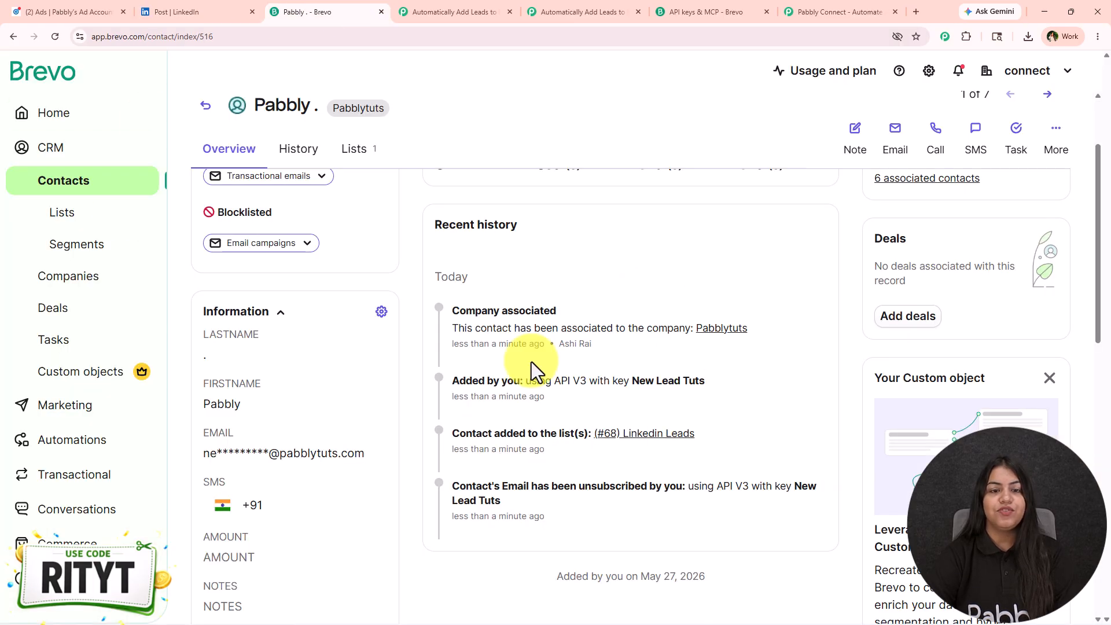
Return to Brevo's contacts list, note its 7-contact count, and reload it.
{"action": "scroll", "coordinate": [532, 362], "scroll_direction": "up", "scroll_amount": 2}
{"action": "left_click", "coordinate": [206, 127]}
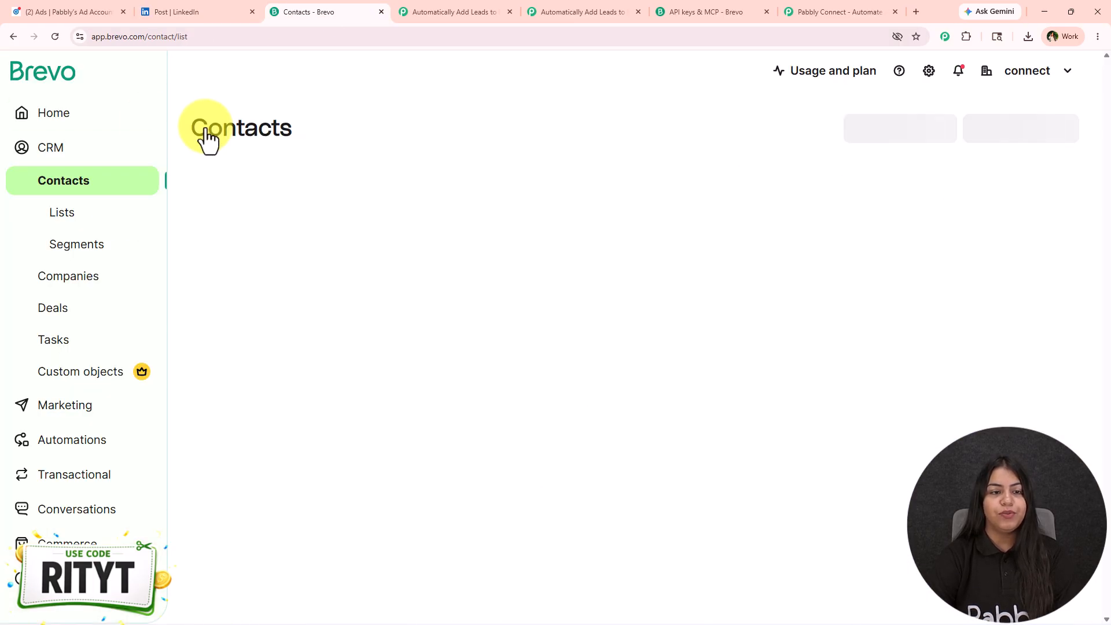
{"action": "left_click_drag", "start_coordinate": [196, 266], "coordinate": [241, 266]}
{"action": "left_click", "coordinate": [272, 266]}
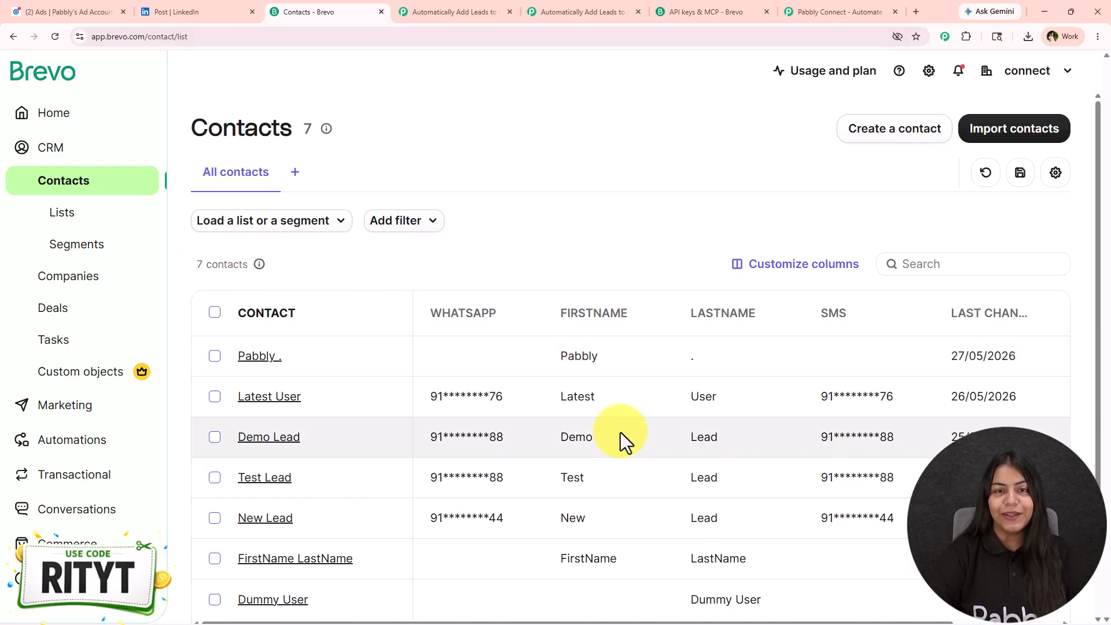
{"action": "left_click", "coordinate": [55, 36]}
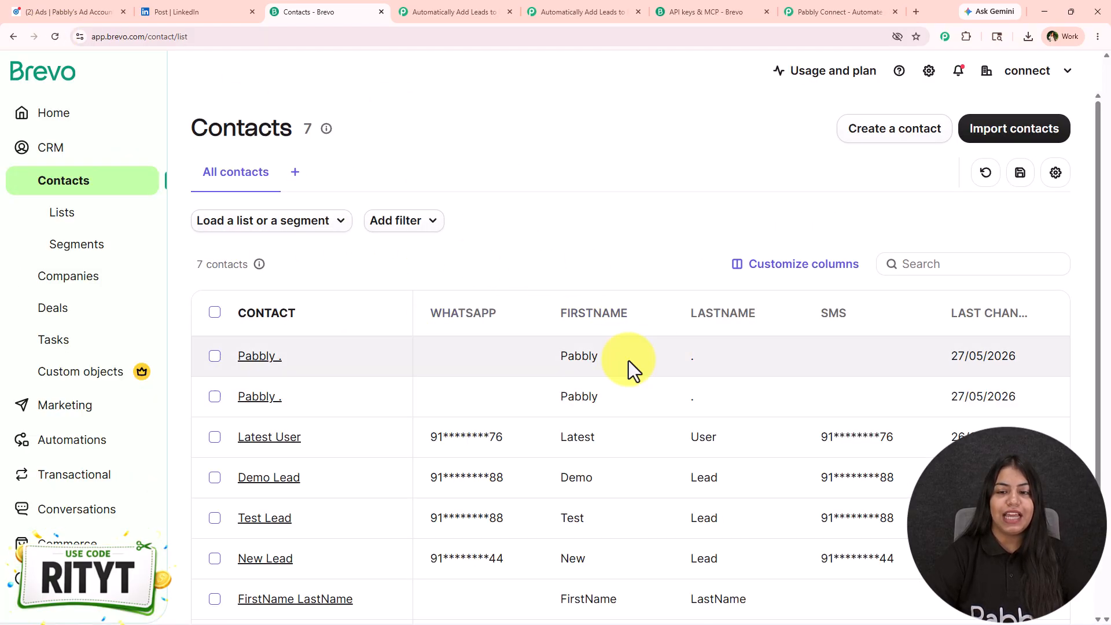
Open the newest 'Pabbly .' contact and confirm its history shows key New Lead Tuts.
{"action": "left_click", "coordinate": [257, 357]}
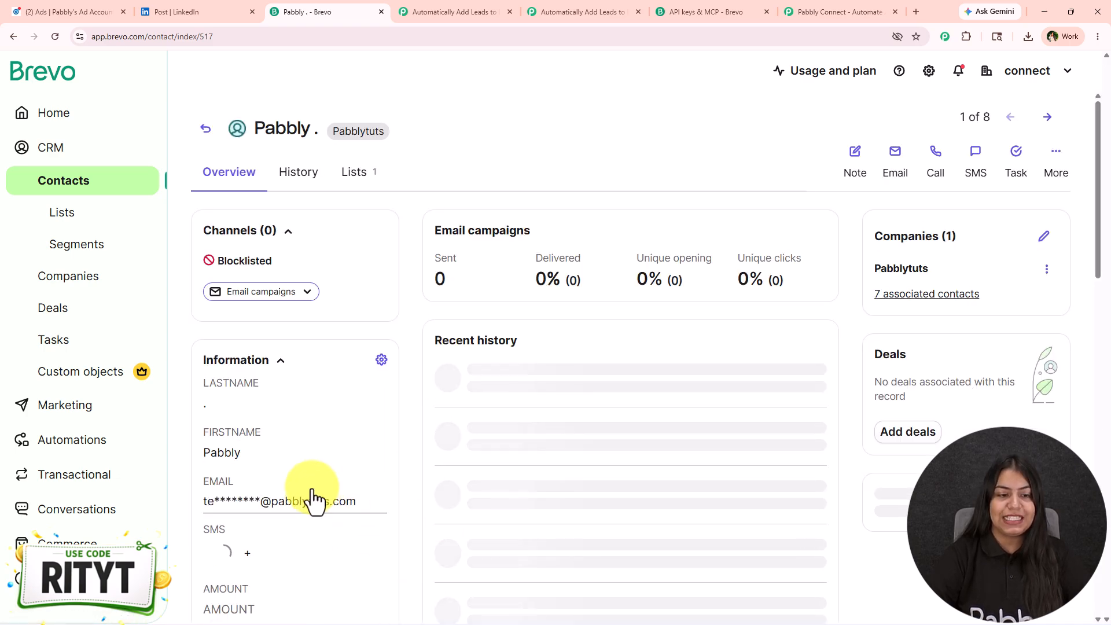
{"action": "scroll", "coordinate": [364, 456], "scroll_direction": "down", "scroll_amount": 2}
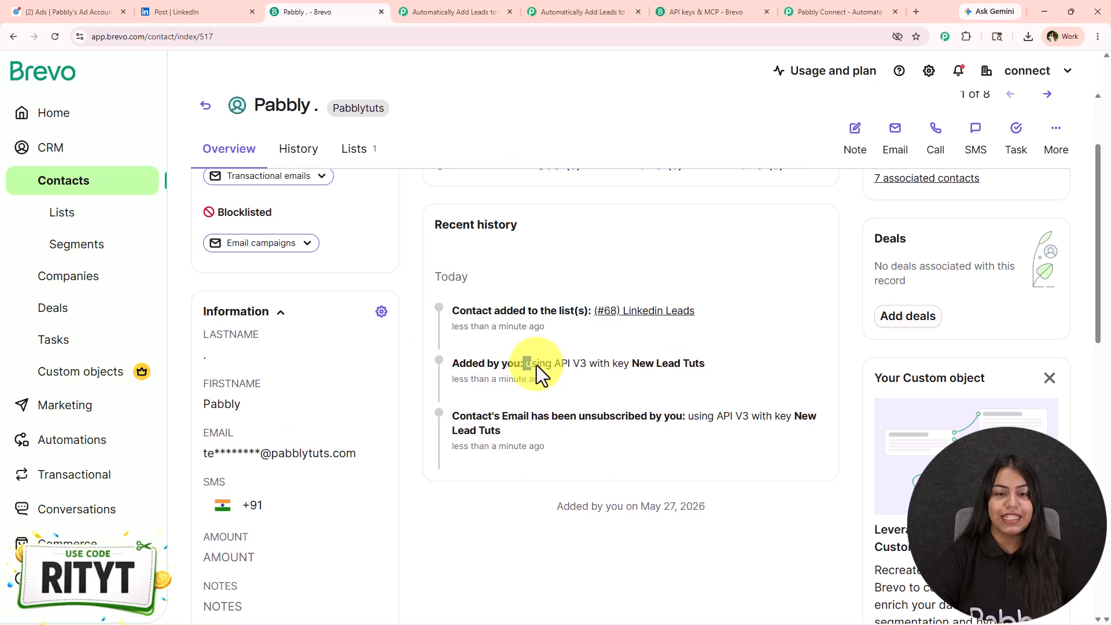
{"action": "left_click_drag", "start_coordinate": [589, 368], "coordinate": [716, 360]}
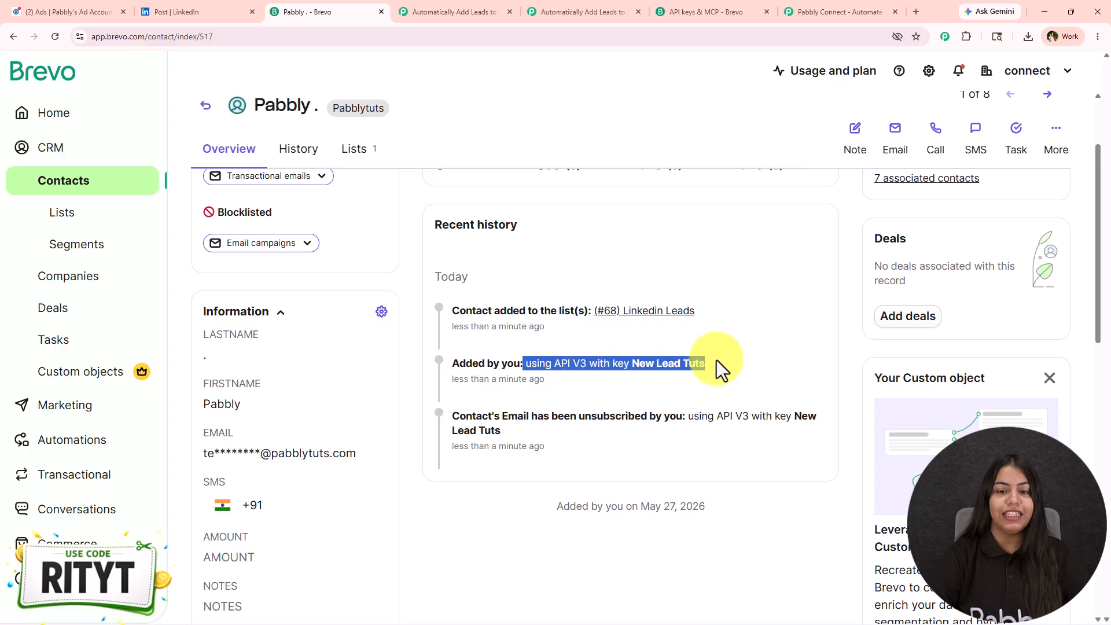
{"action": "left_click", "coordinate": [669, 377]}
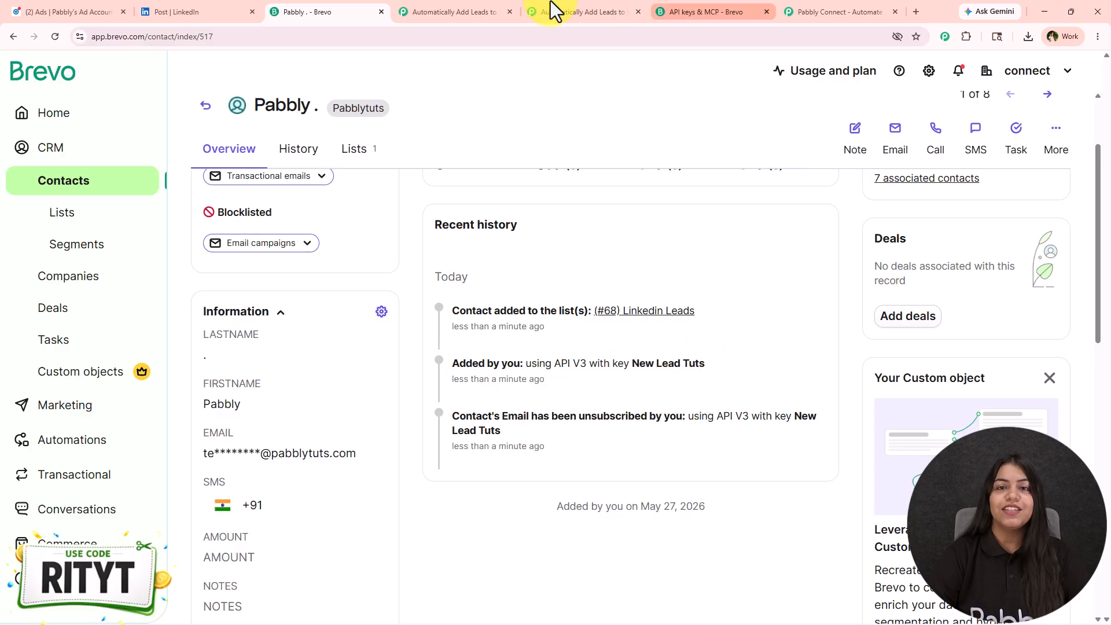
{"action": "left_click", "coordinate": [619, 11]}
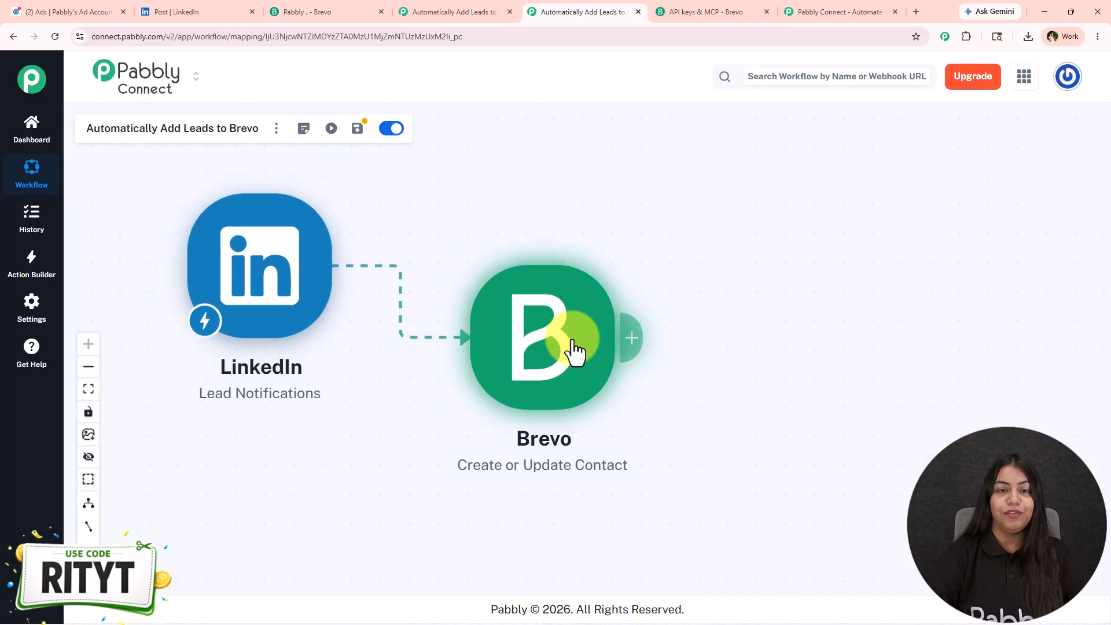